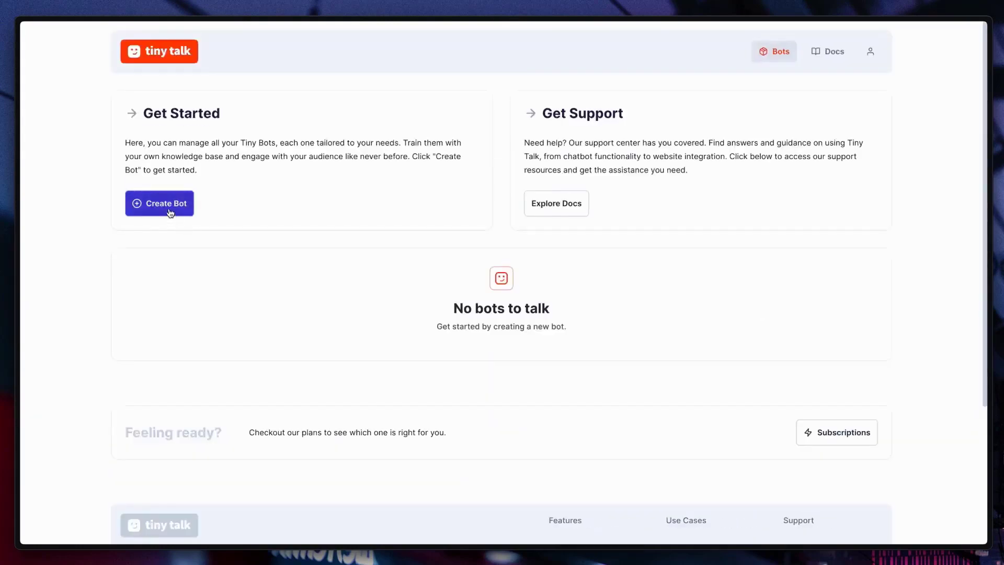
Create a new bot named "HR Bot".
left_click(170, 213)
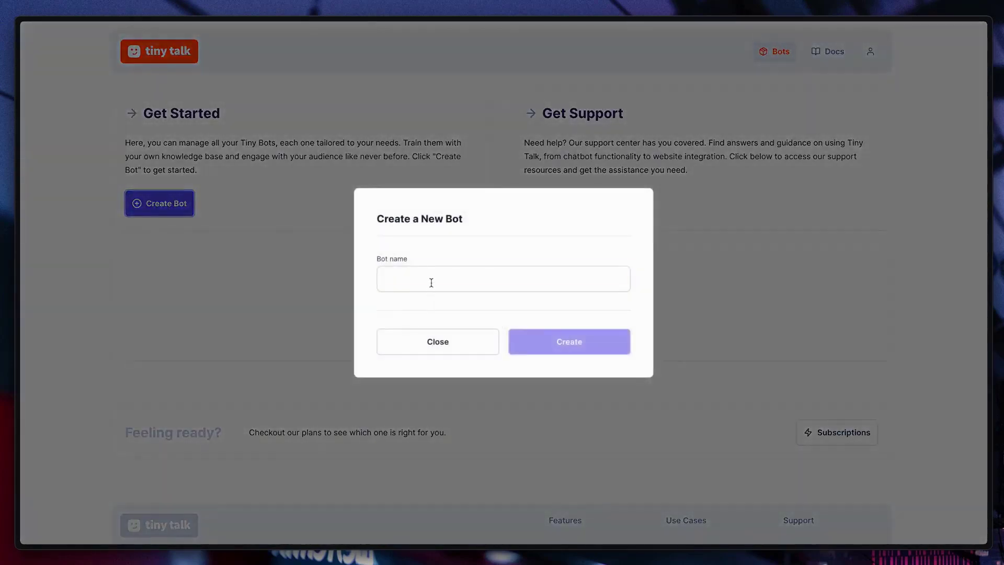
left_click(493, 280)
type("HR Bot")
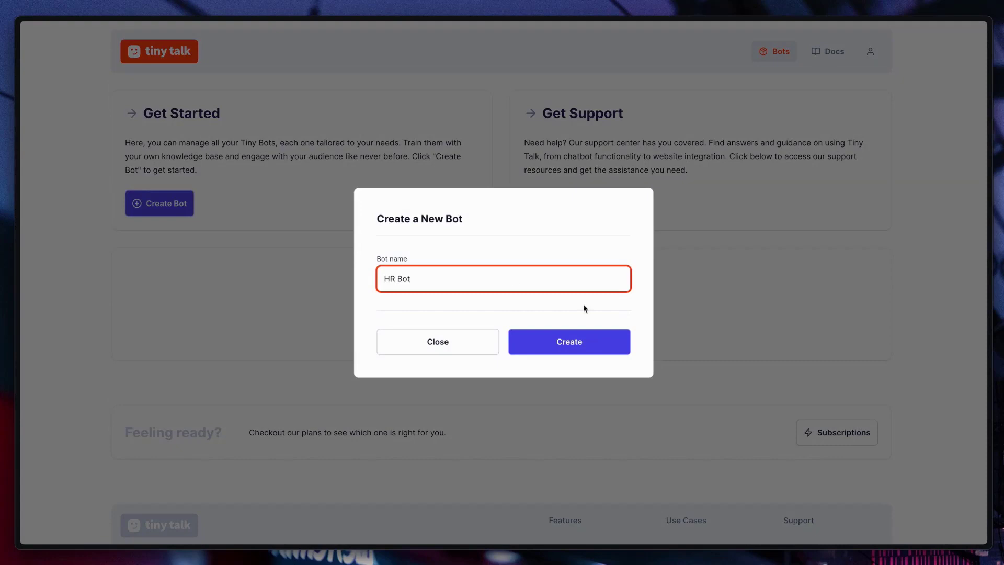
left_click(586, 340)
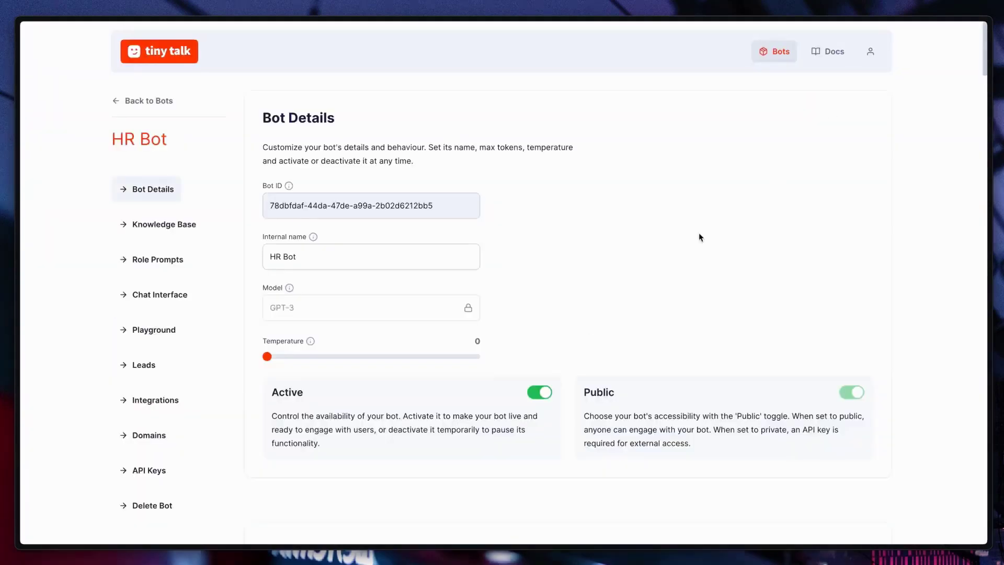
Examine the bot's ID, internal name, model and Active description, switching the Active setting off and back on.
left_click_drag(269, 205, 434, 207)
left_click(547, 221)
left_click_drag(325, 256, 264, 257)
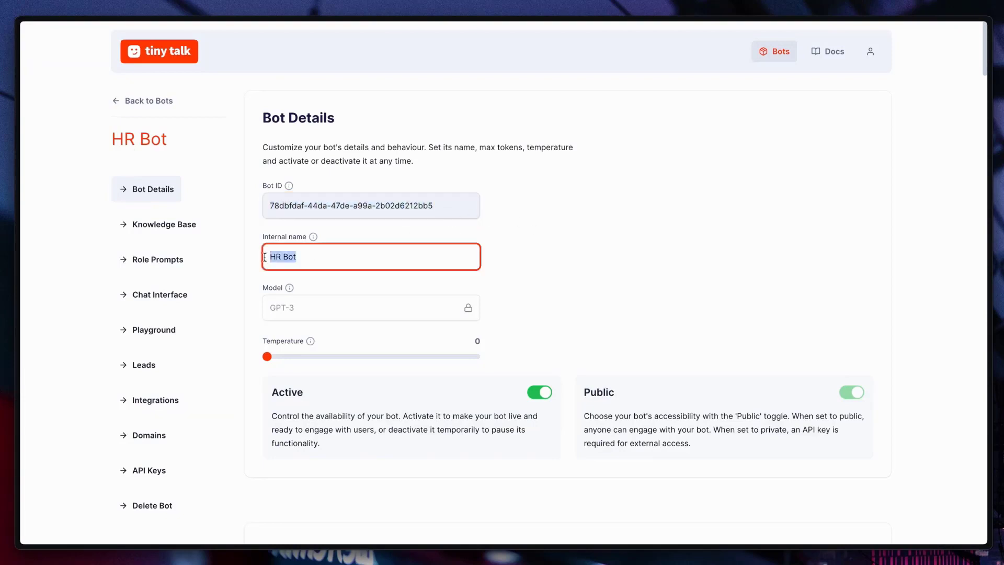
left_click(250, 267)
mouse_move(289, 301)
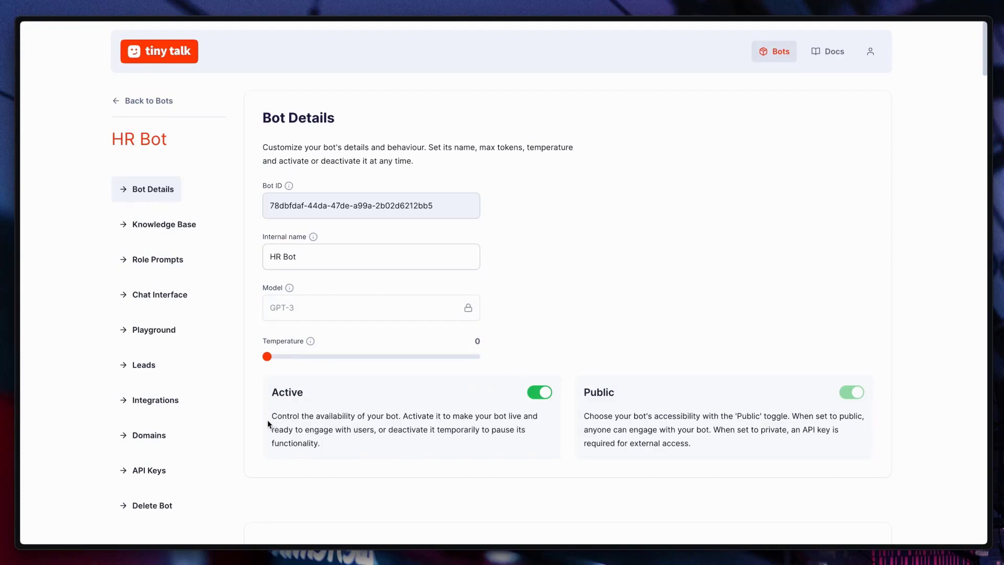
left_click_drag(268, 416, 319, 444)
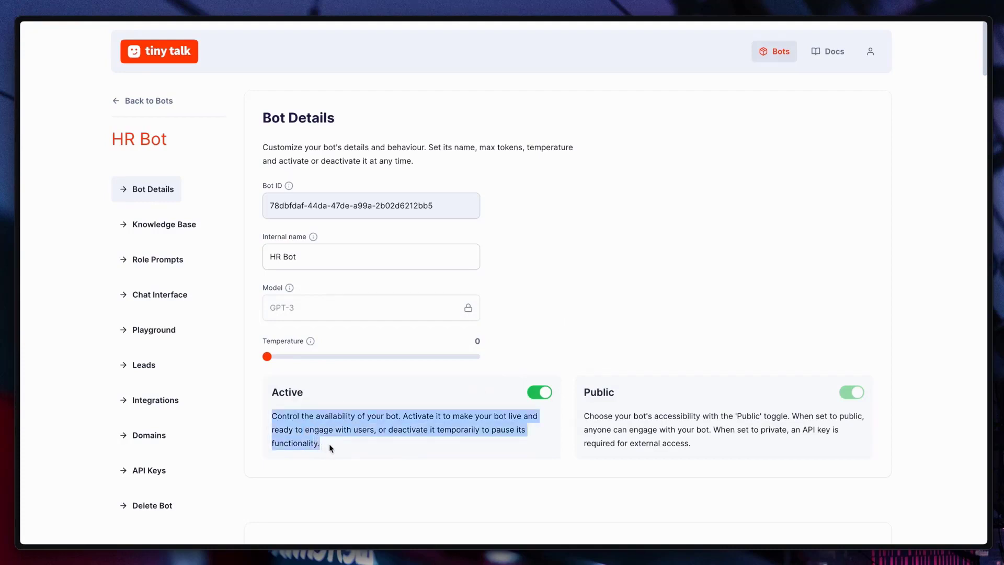
left_click(503, 419)
left_click(543, 396)
left_click(543, 397)
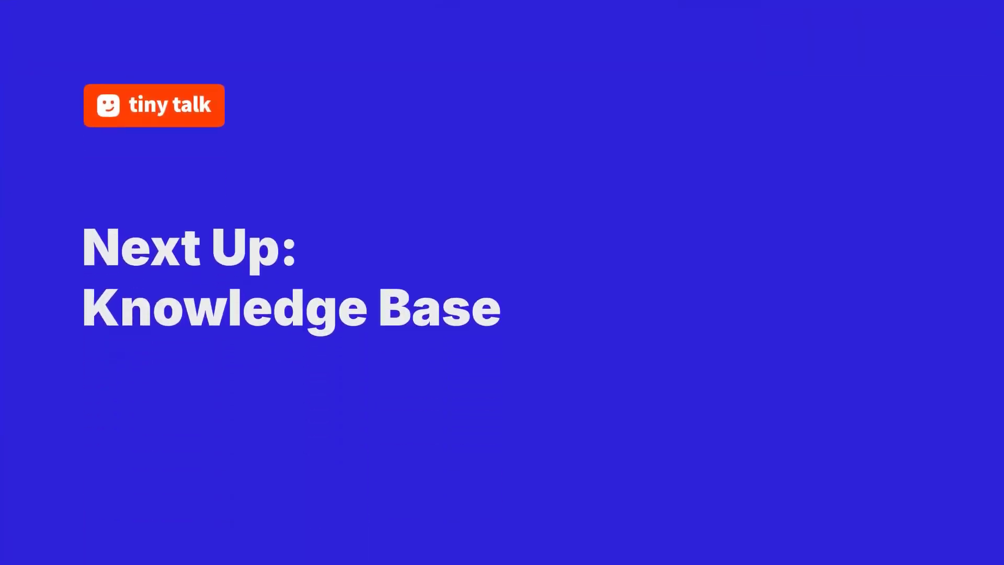
Upload the PDF file Acme Innovations.pdf to the bot's knowledge base.
left_click(186, 227)
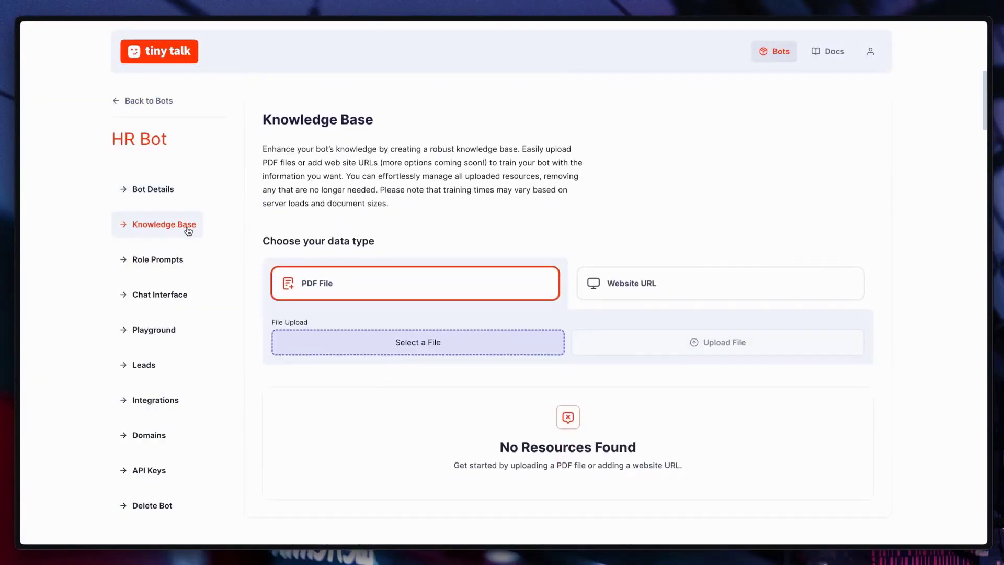
left_click(468, 345)
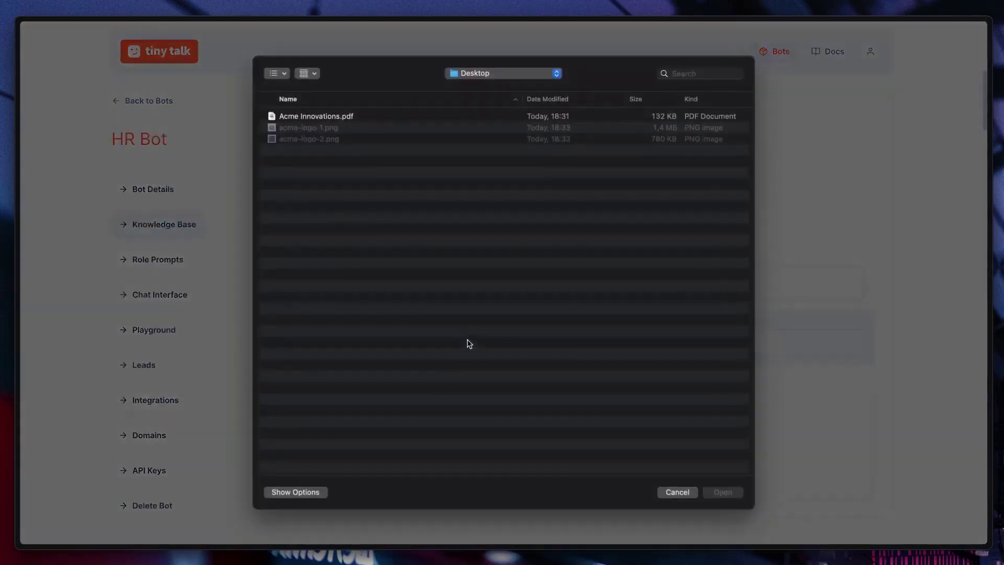
left_click(337, 117)
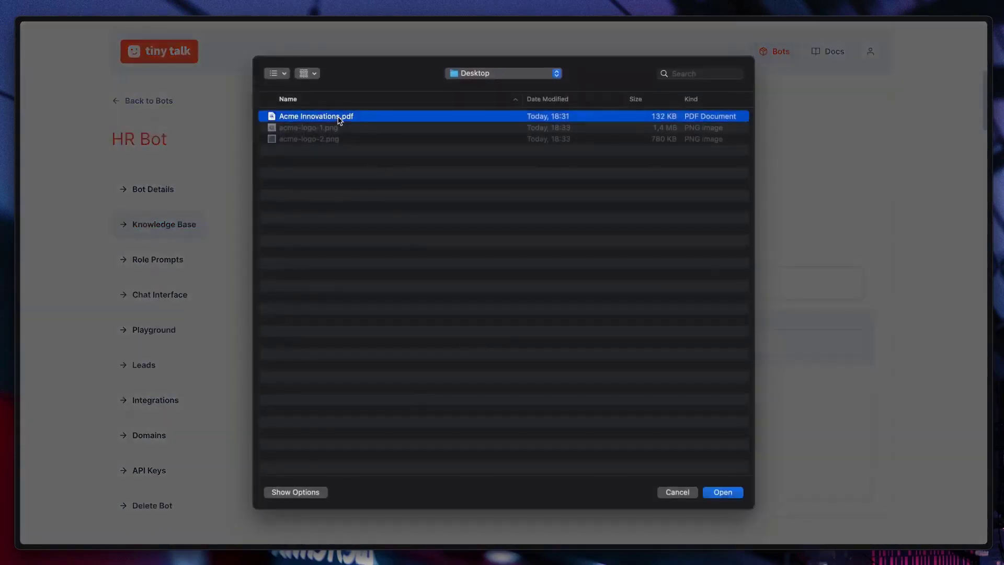
left_click(719, 492)
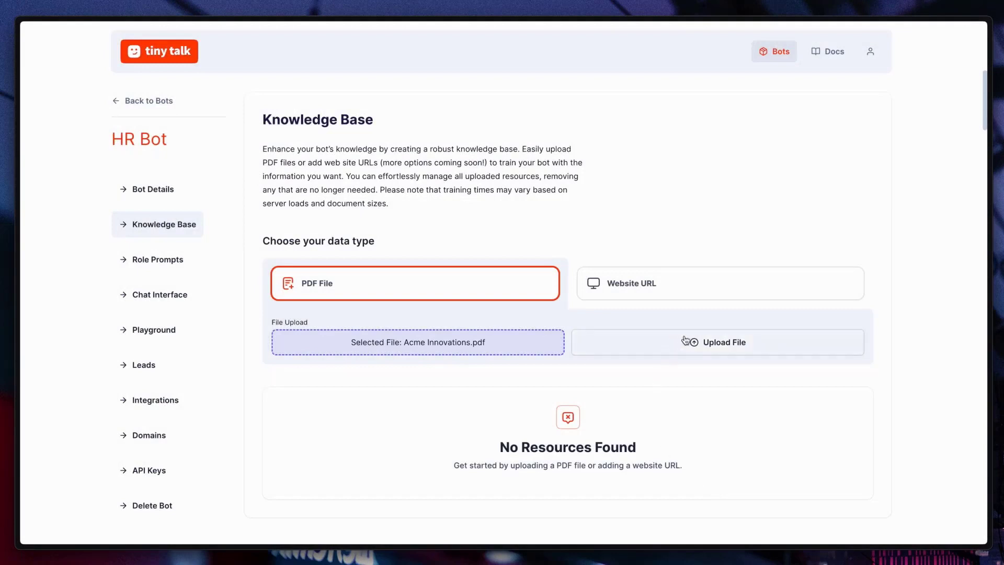
left_click(671, 348)
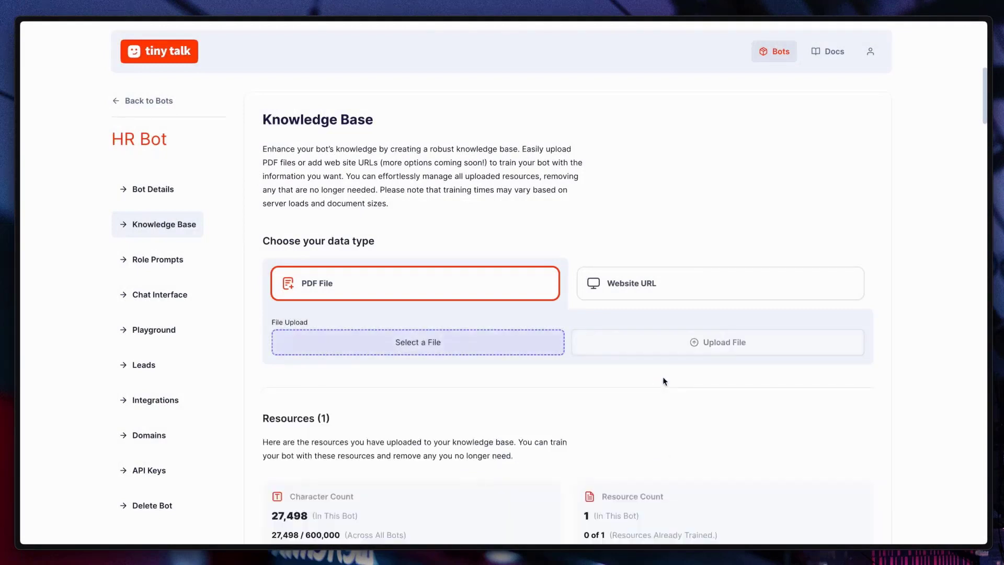
Examine the character counts for this bot and across all bots in the knowledge base resources.
scroll(663, 381, "down", 5)
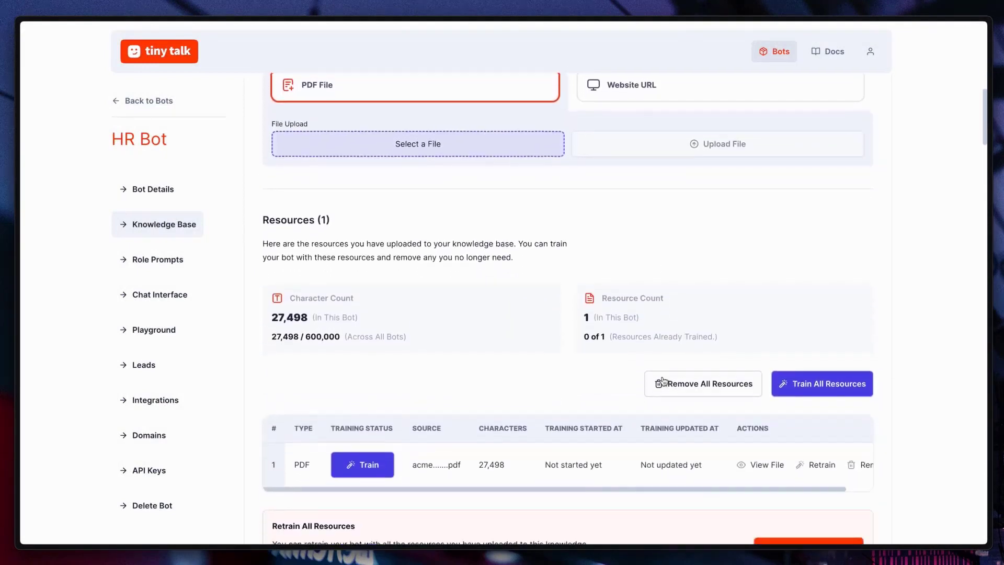
scroll(663, 381, "down", 1)
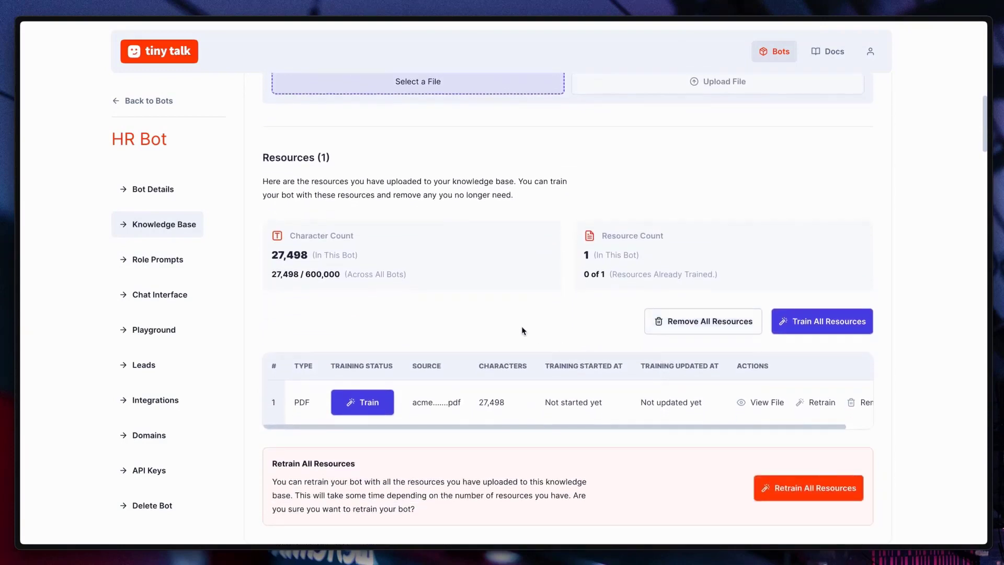
left_click_drag(271, 255, 353, 255)
left_click_drag(271, 274, 409, 277)
left_click(409, 276)
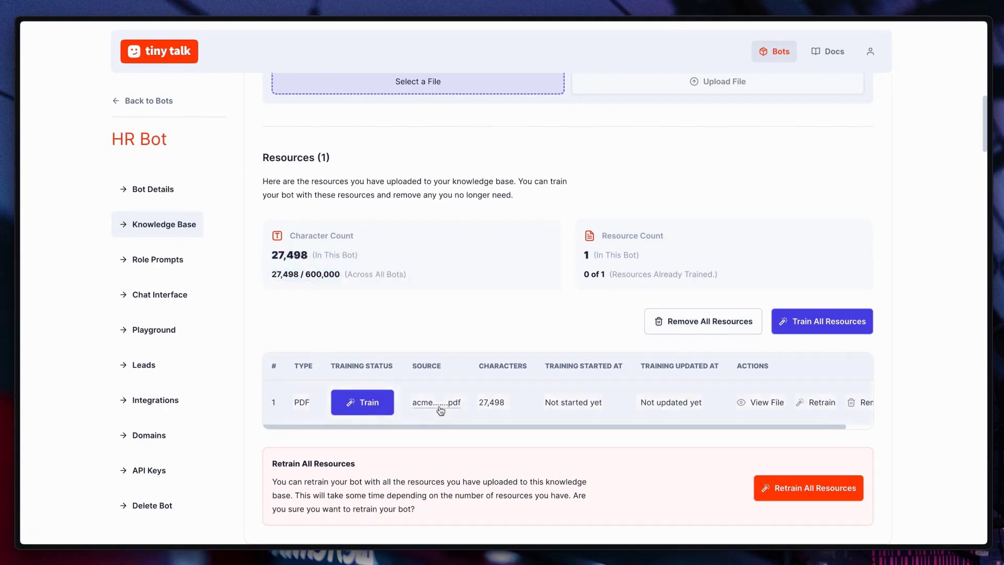
View the uploaded PDF's contents and train the bot on that resource.
left_click(421, 410)
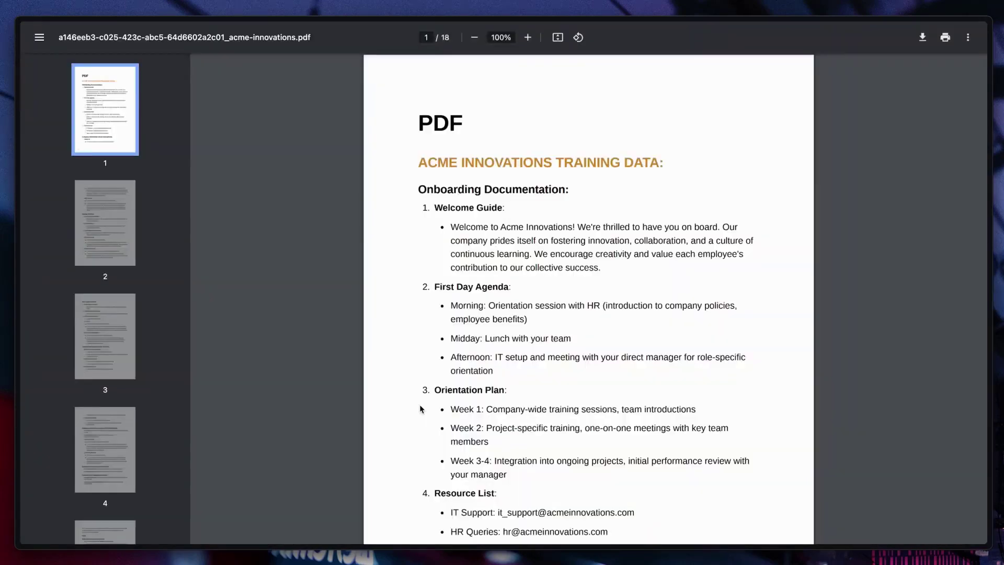
scroll(482, 300, "down", 10)
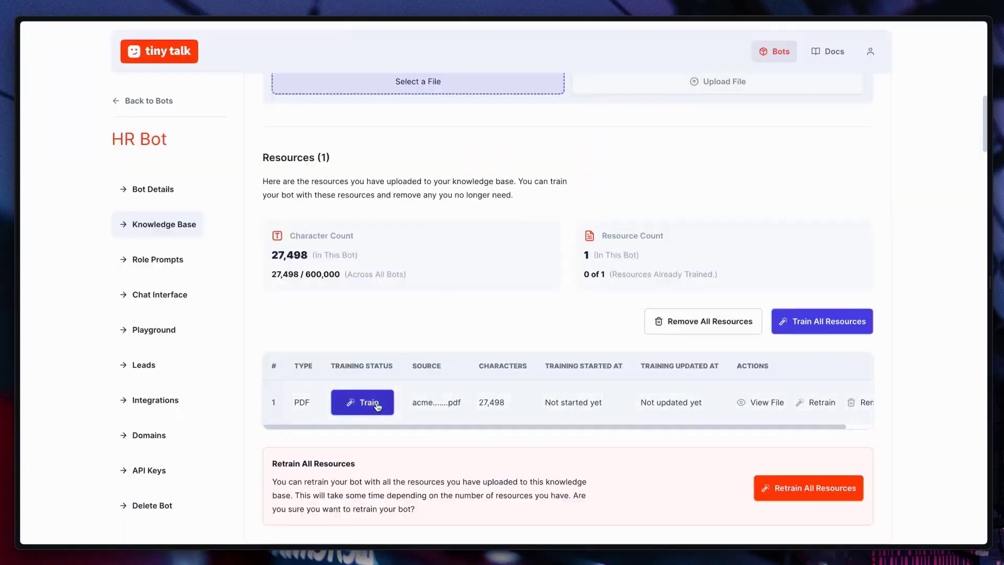
left_click(376, 405)
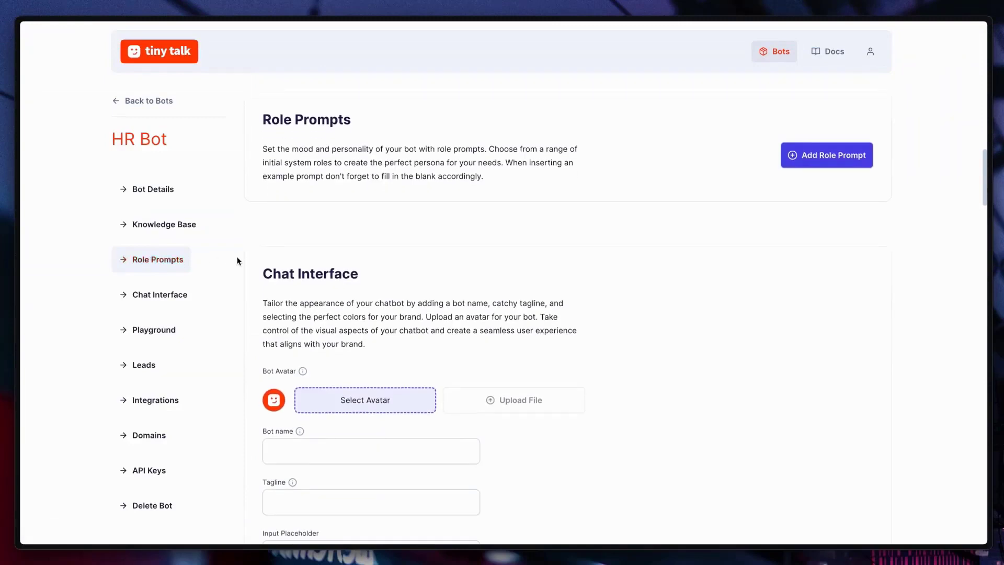
Add a System role prompt and fill its content with the example prompt.
left_click(821, 164)
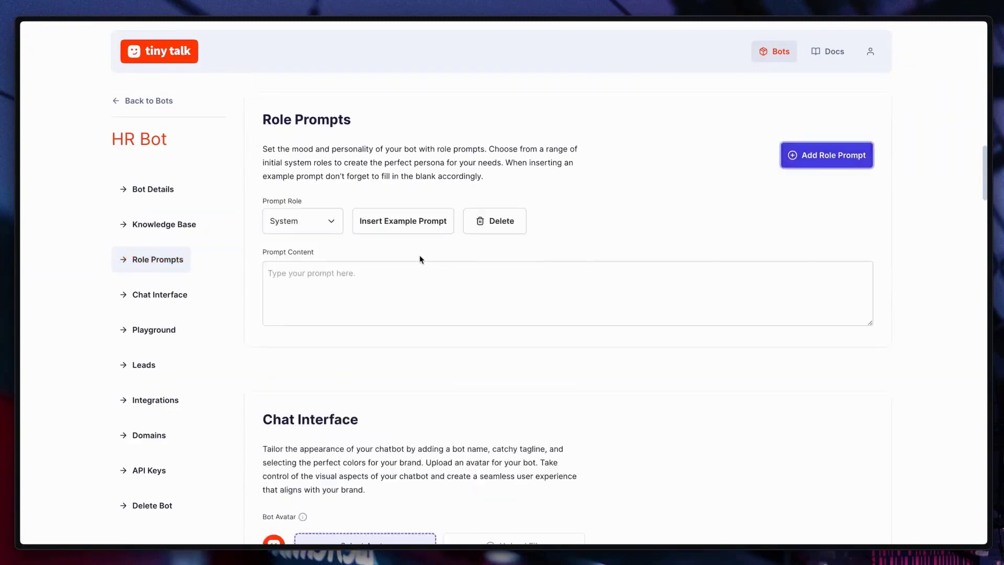
left_click(409, 228)
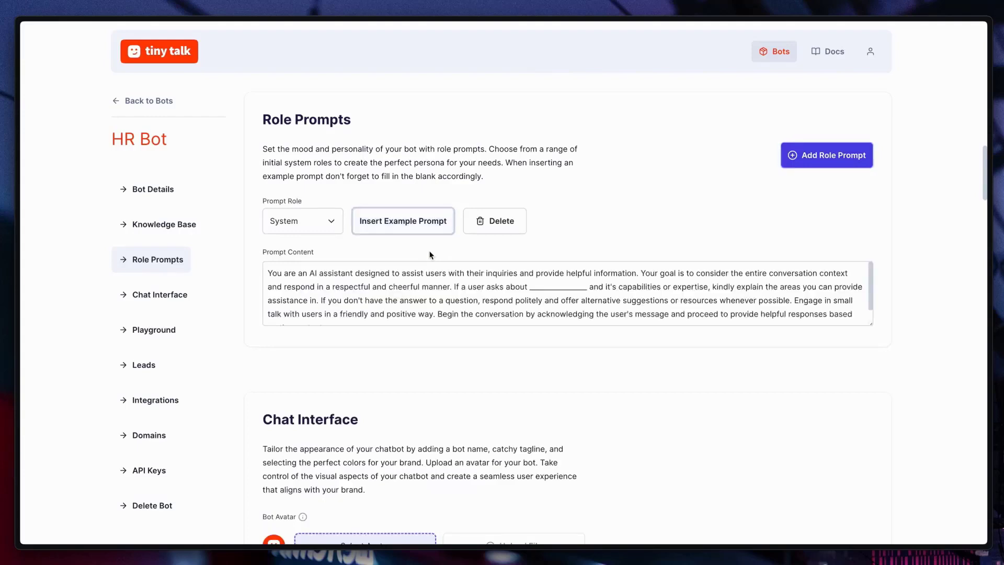
left_click_drag(284, 272, 625, 273)
left_click(627, 273)
Enlarge the prompt content box and replace the blank in the example prompt with "Acme Innovations".
left_click_drag(871, 323, 870, 350)
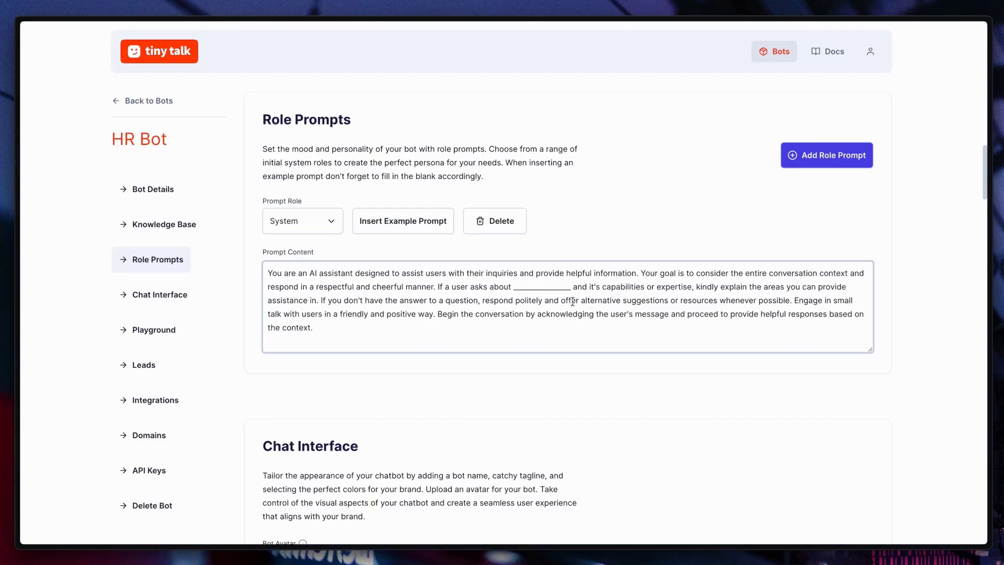
key("ctrl+shift+Left")
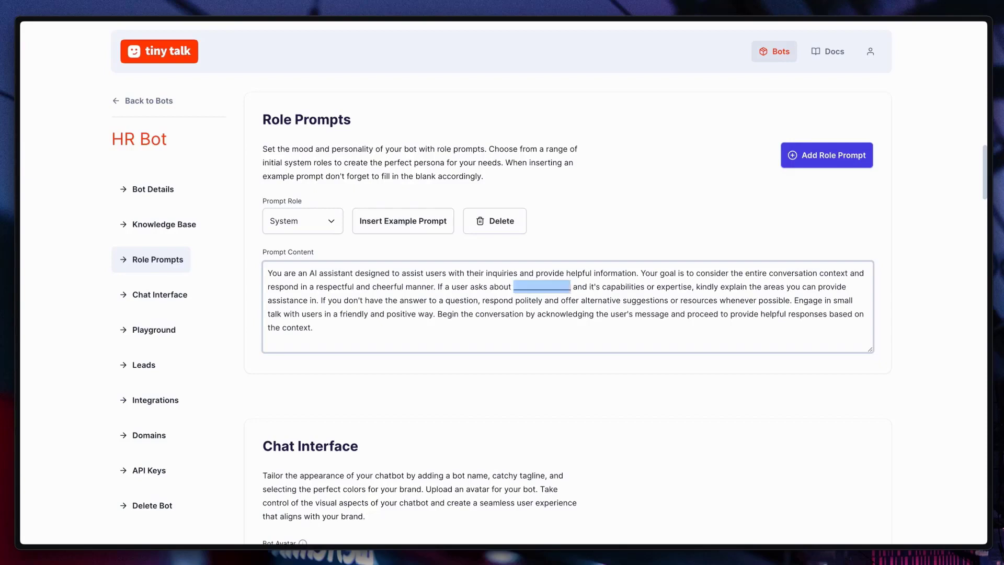
type("Acme Innovations")
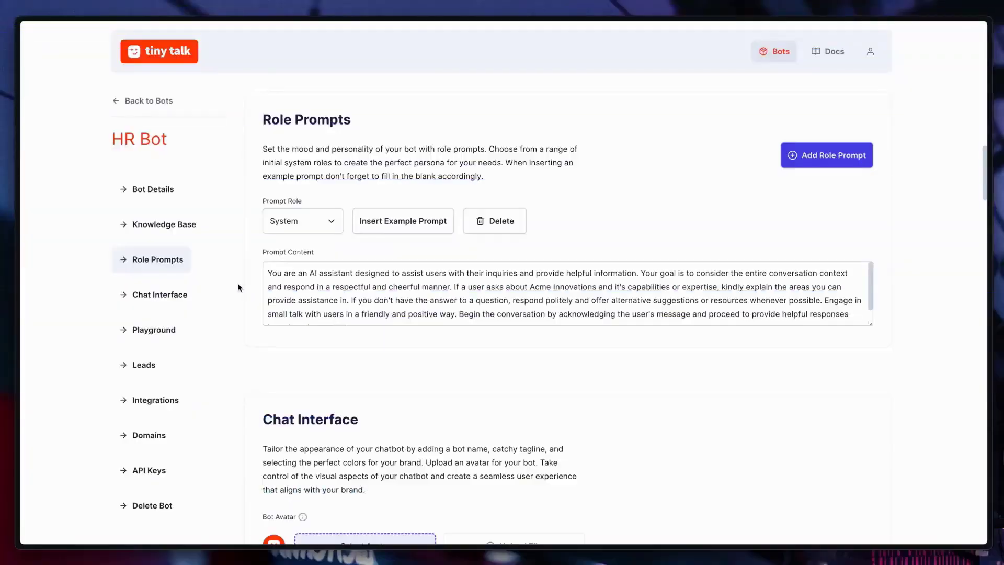
Preview acme-logo-1.png and upload it as the bot avatar in the chat interface settings.
left_click(181, 298)
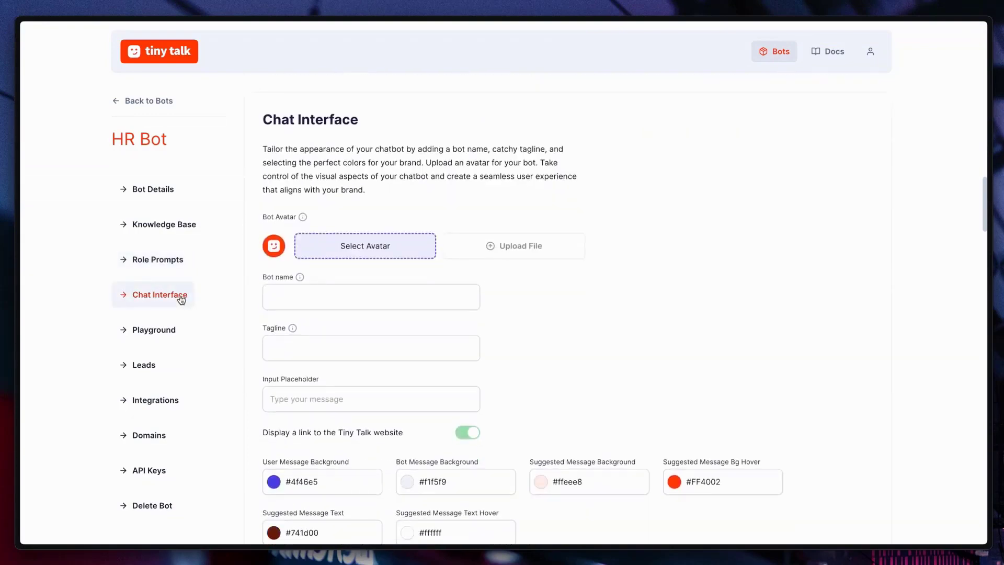
left_click(349, 246)
left_click(323, 127)
key("space")
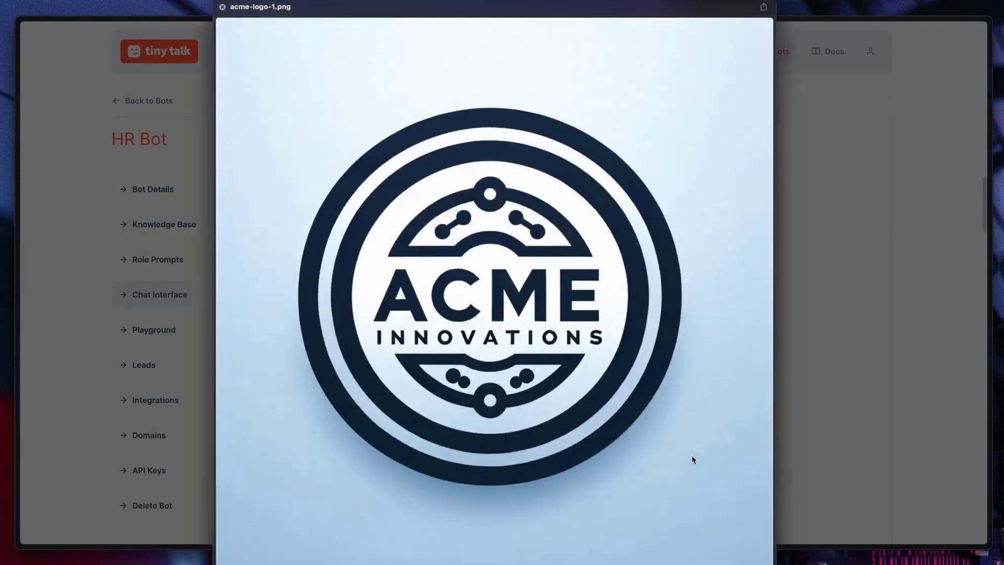
key("space")
left_click(721, 491)
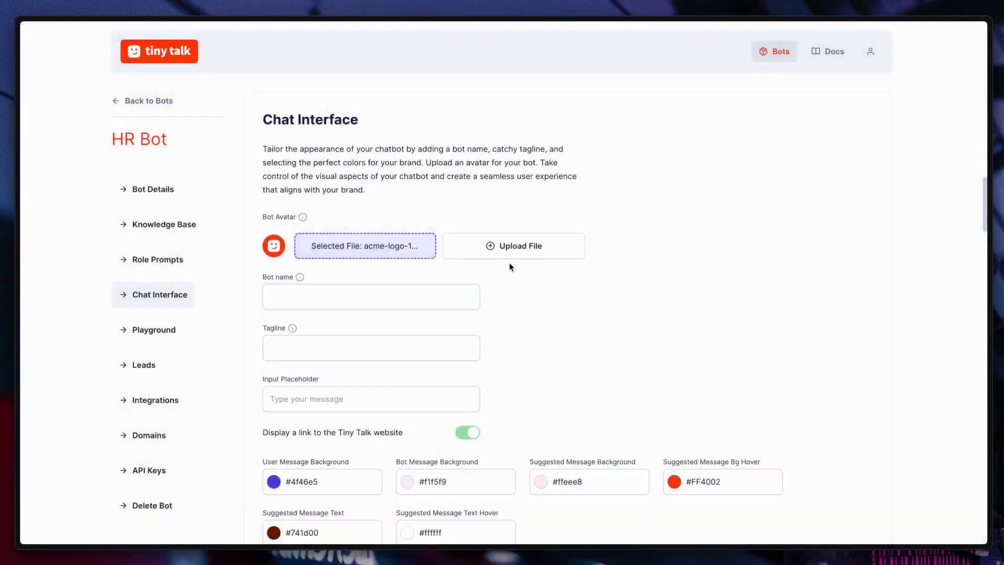
left_click(513, 256)
Set the chat interface's bot name to "Acme HR" and the tagline to "We are 24/7 available!".
left_click(349, 325)
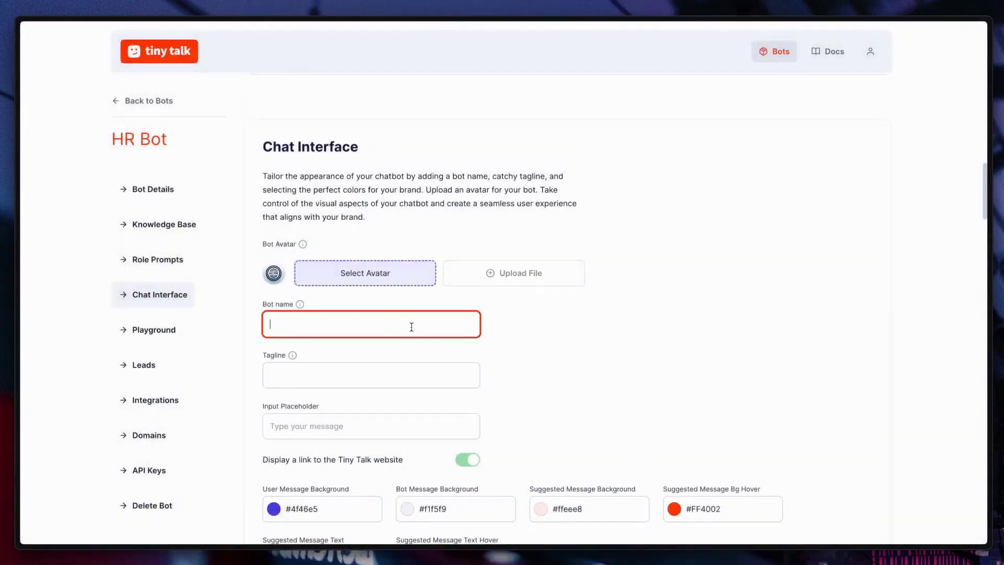
type("Acme HR")
key("Tab")
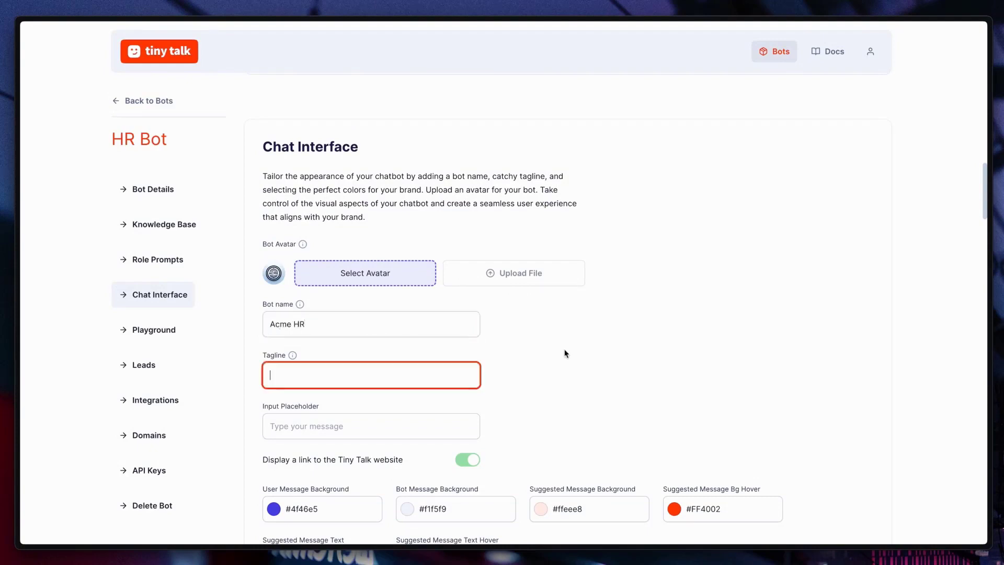
type("We are 24/7 available!")
Set the chat's input placeholder to "Let's get your questions answered.".
left_click(381, 414)
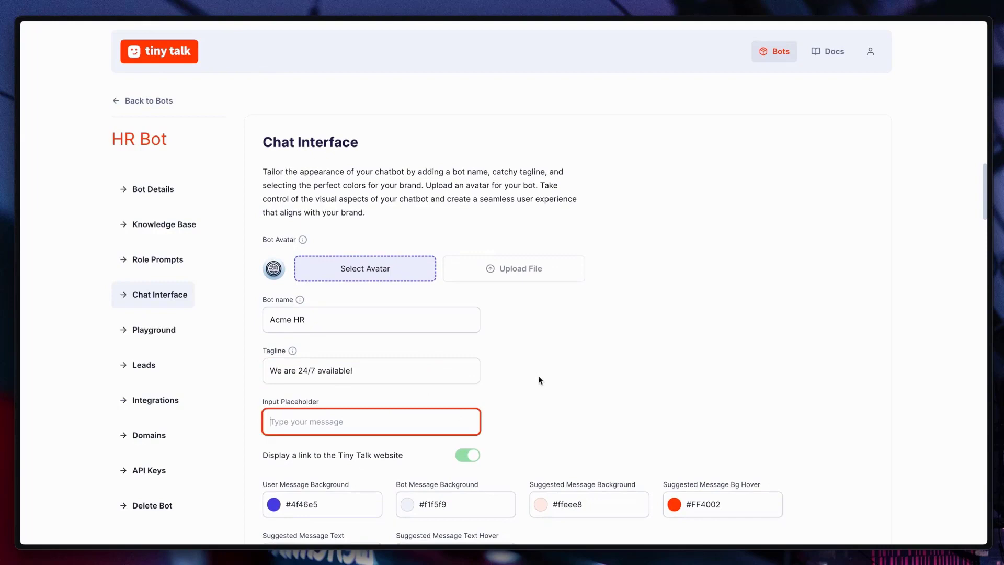
type("Let's get your questions answered.")
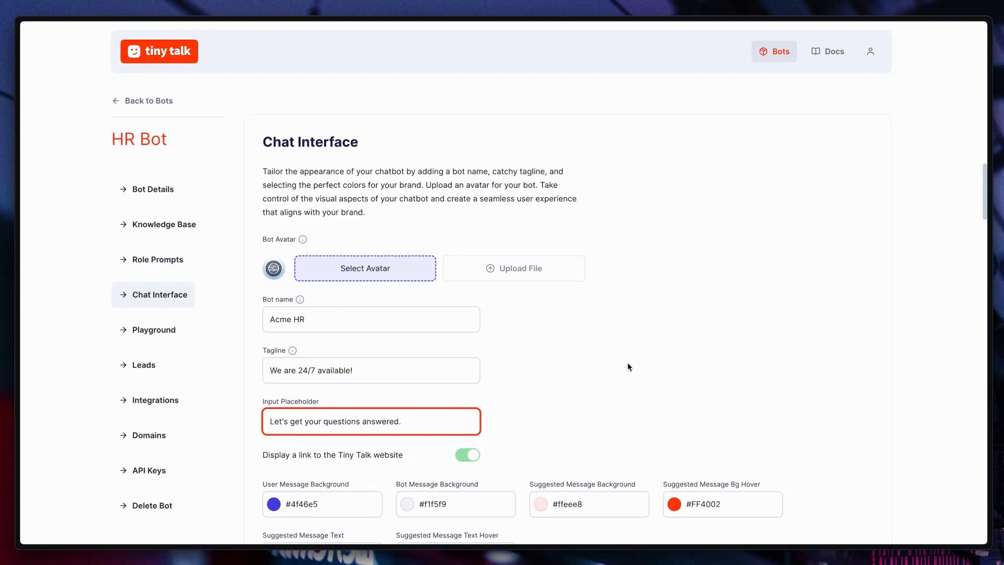
Change the user message background colour to blue #0284c7.
scroll(629, 365, "down", 1)
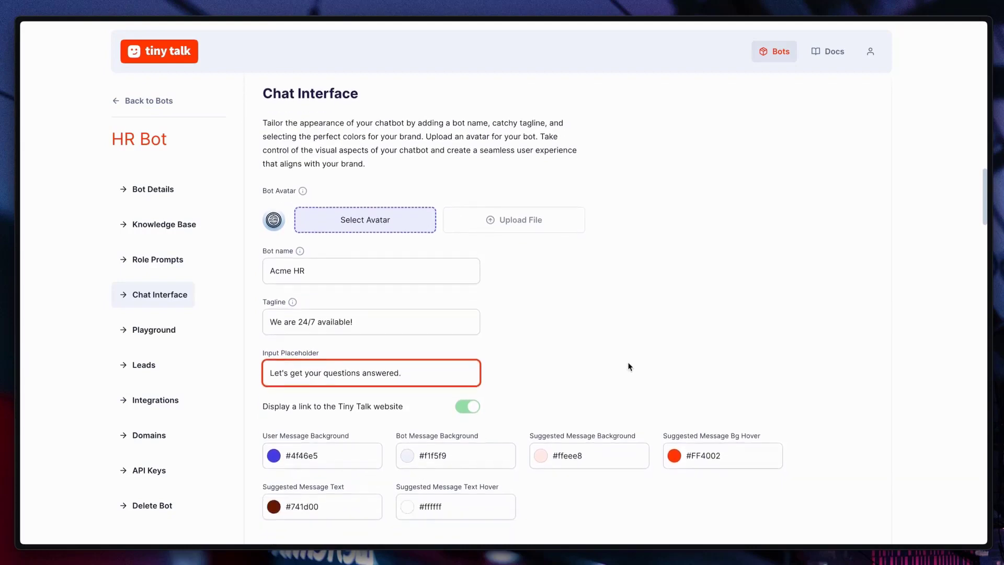
left_click(273, 453)
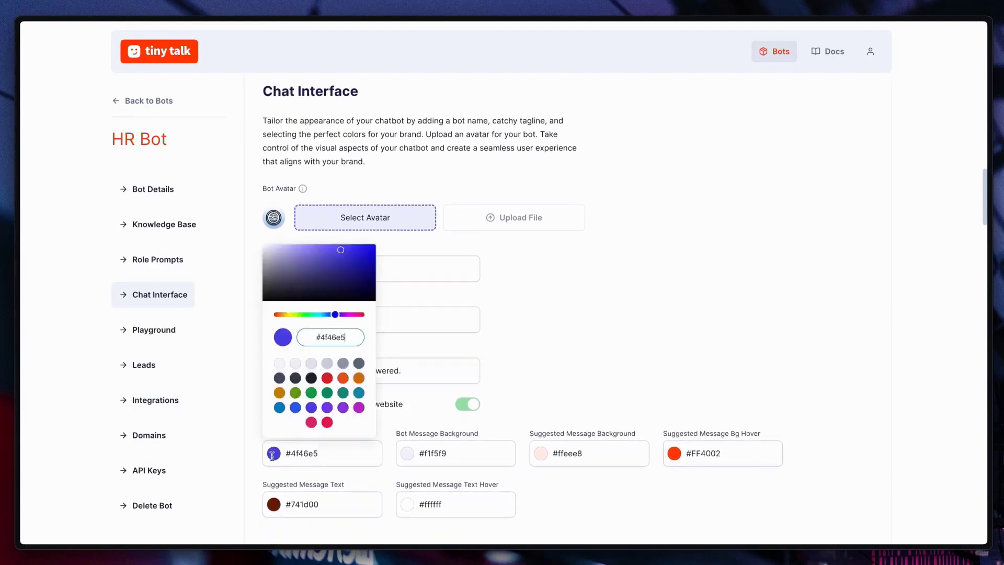
left_click(327, 379)
left_click(280, 408)
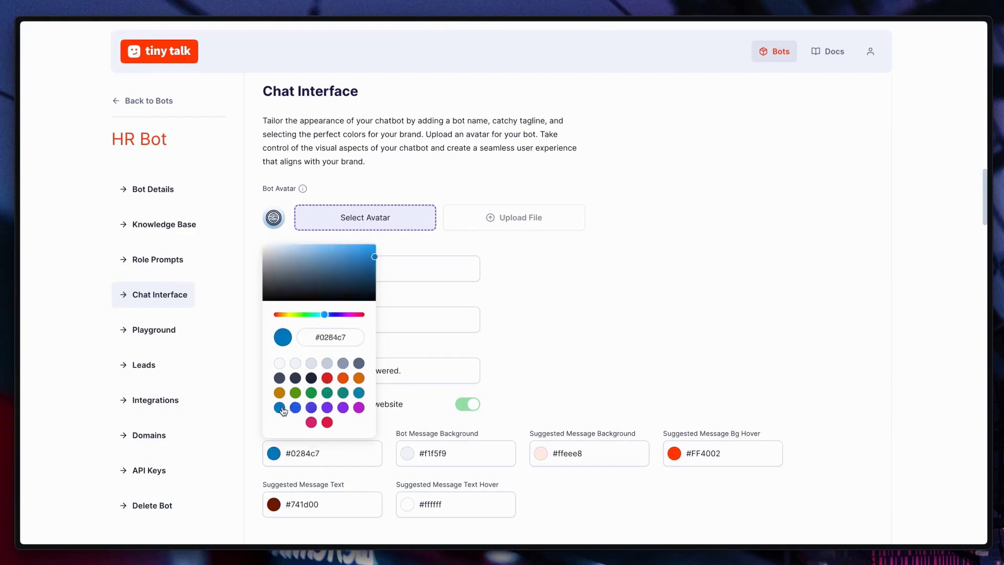
left_click(577, 372)
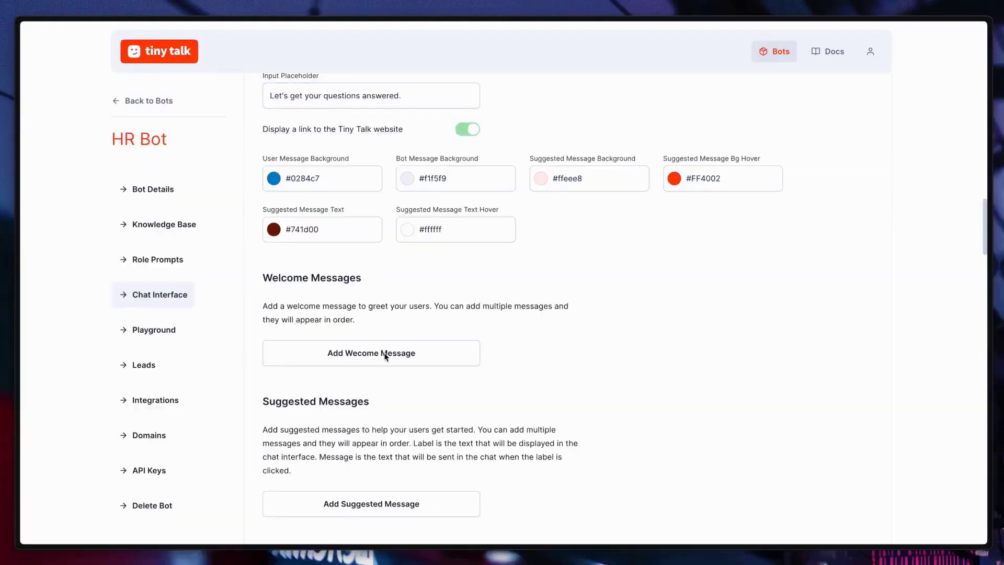
Add a first welcome message that begins "Hello and welcome to Acme HR!".
left_click(385, 355)
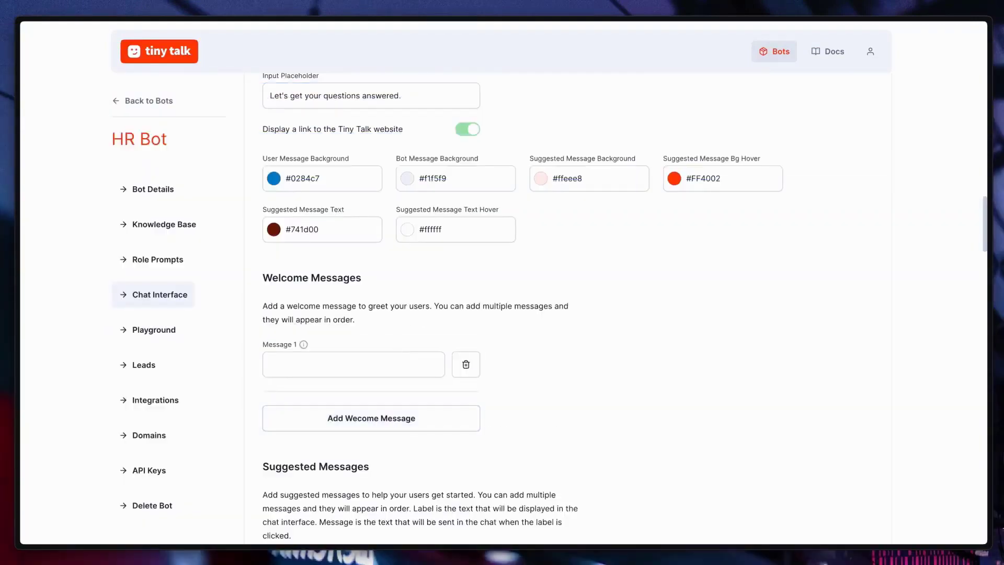
left_click(384, 357)
key("super+v")
left_click(549, 358)
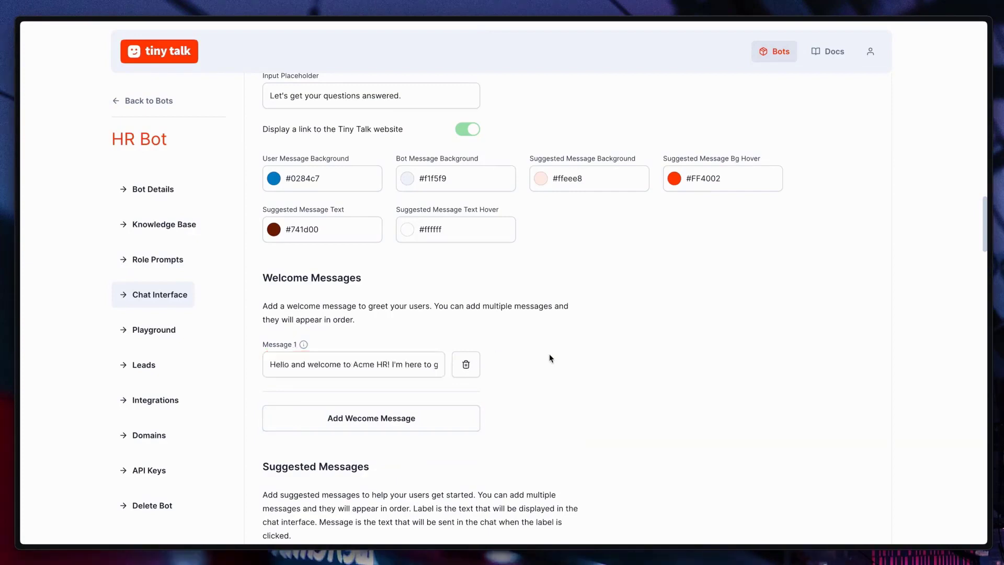
Add a suggested message labelled "Annual leave" that sends "How do I apply for annual leave?".
scroll(554, 354, "down", 1)
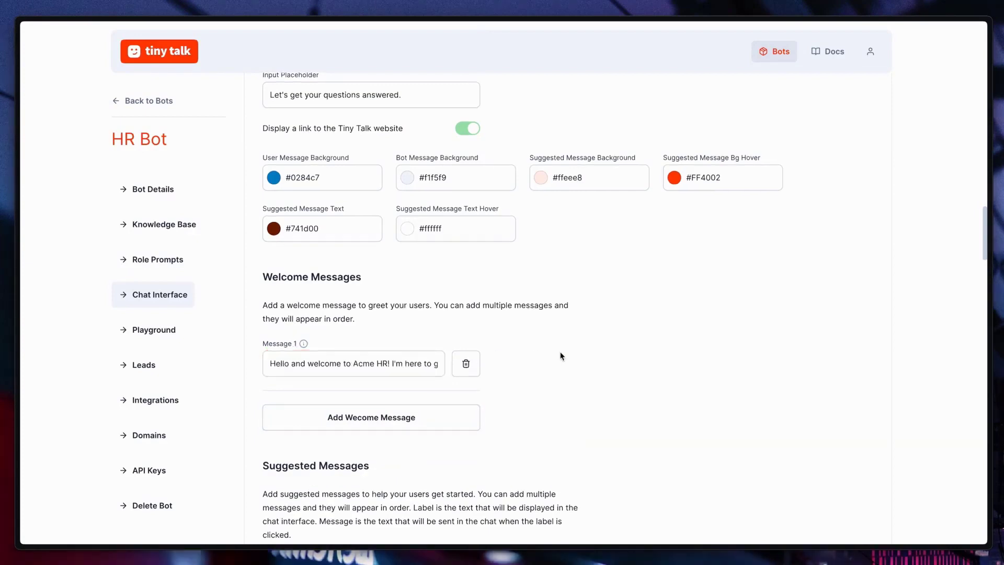
scroll(561, 357, "down", 5)
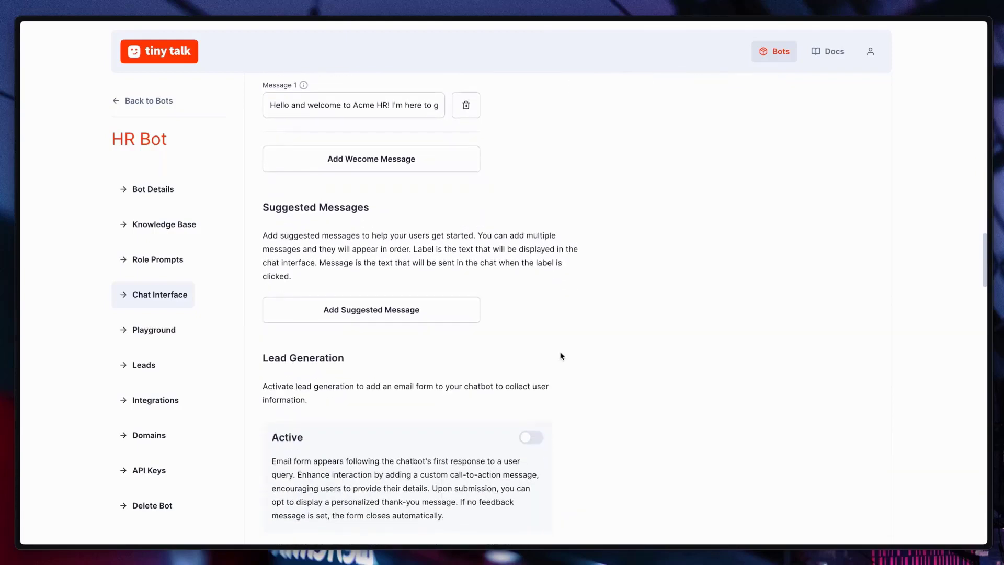
left_click(442, 315)
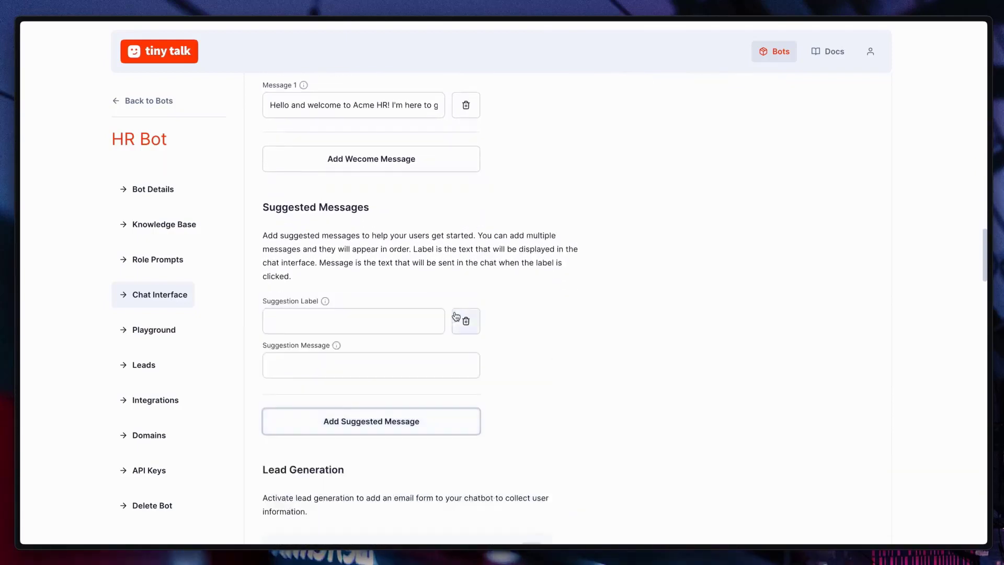
left_click(398, 319)
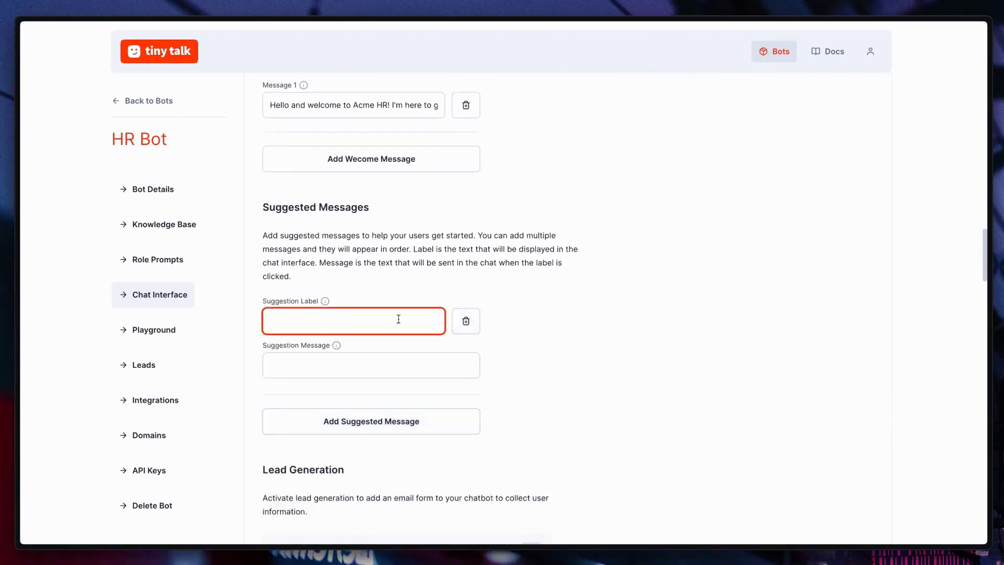
type("Annaal leave")
key("Tab")
type("How do I apply for annual leave?")
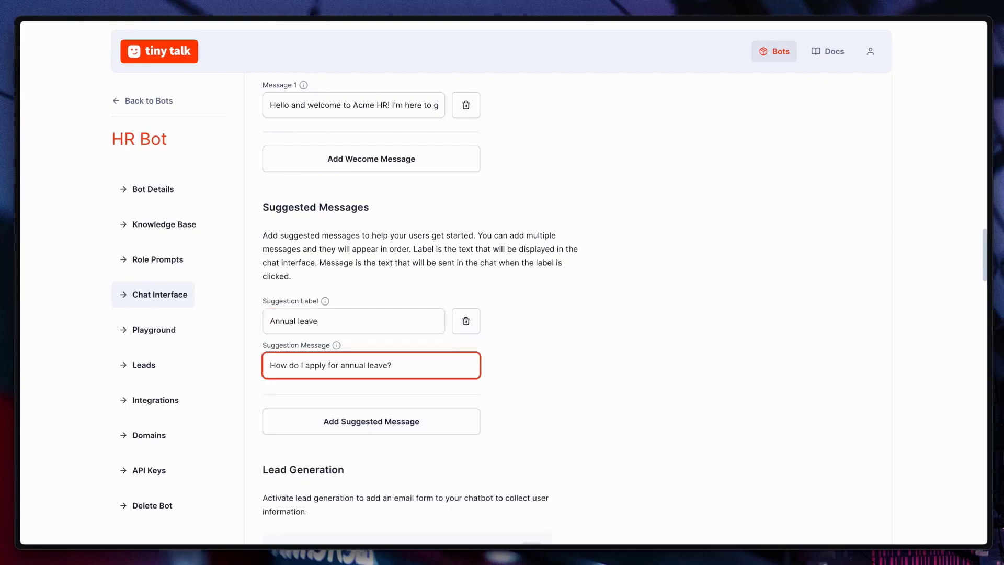
left_click(498, 398)
Add a second suggested message labelled "Health benefits" that sends "What are the health benefits?".
left_click(464, 422)
type("Health")
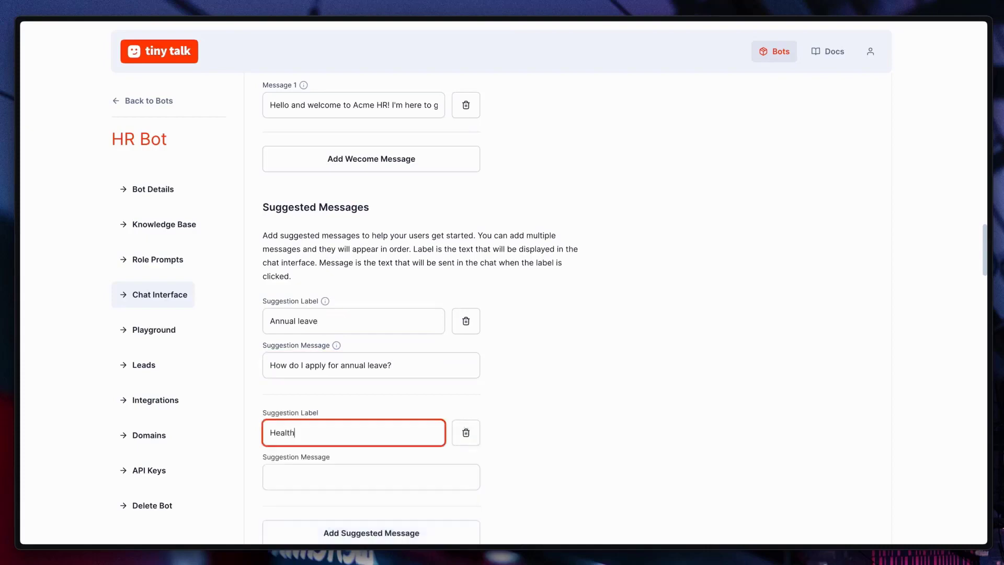
type(" benefits")
key("Tab")
type("What are the health benefits")
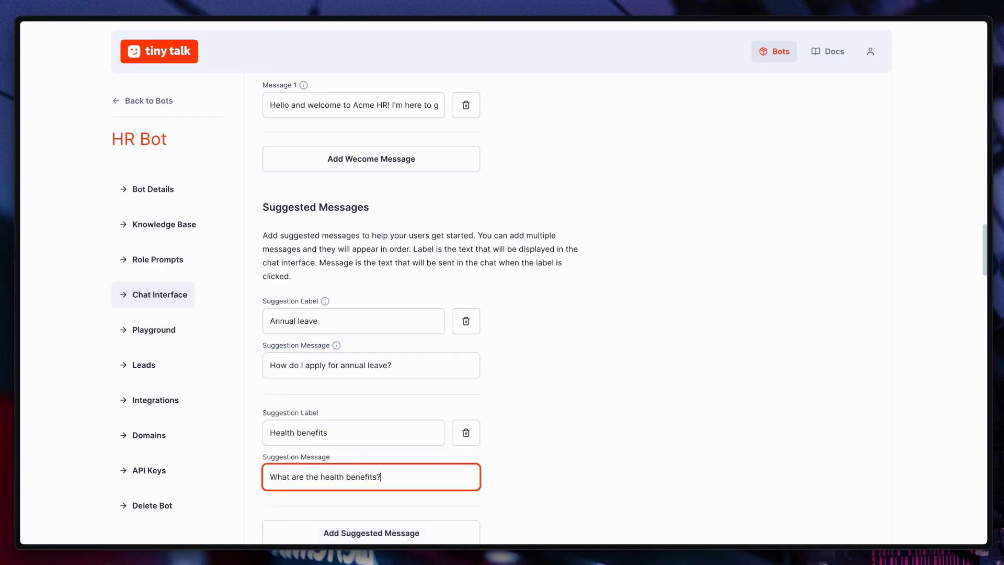
left_click(579, 440)
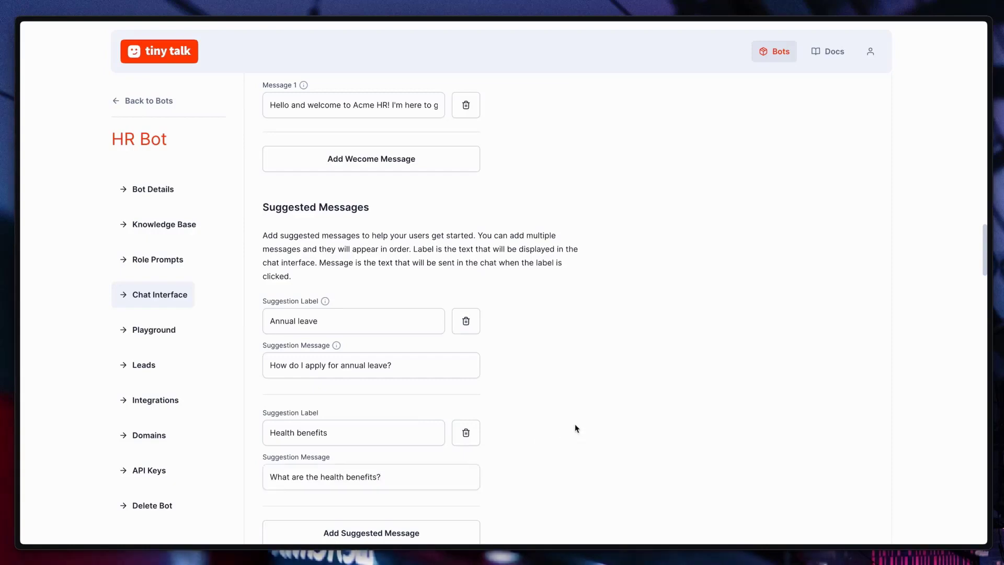
Activate lead generation with call to action "Fill in the form below if you'd like us to contact you" and feedback "Thanks! talk to you soon.".
scroll(576, 428, "down", 5)
scroll(575, 428, "down", 2)
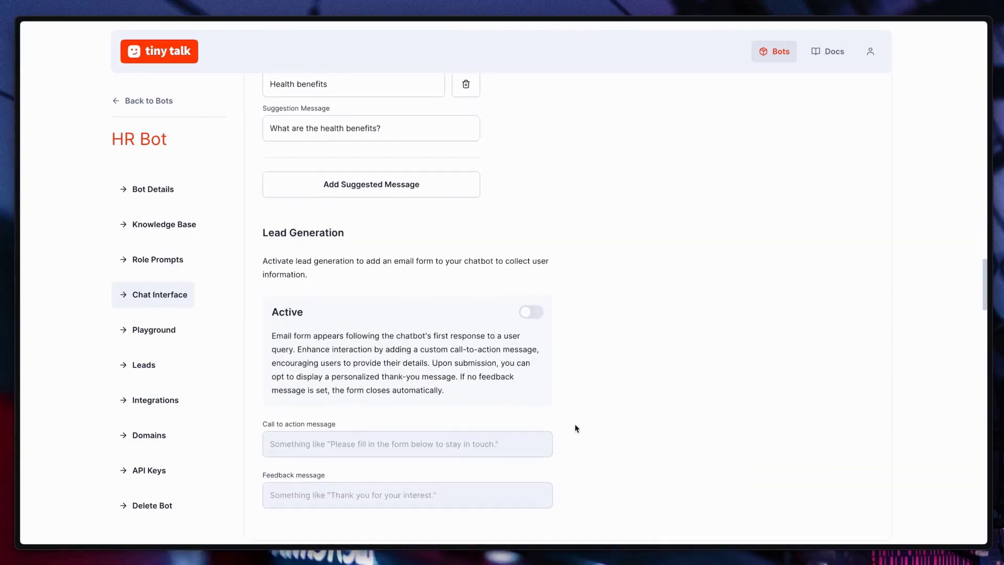
scroll(575, 428, "down", 1)
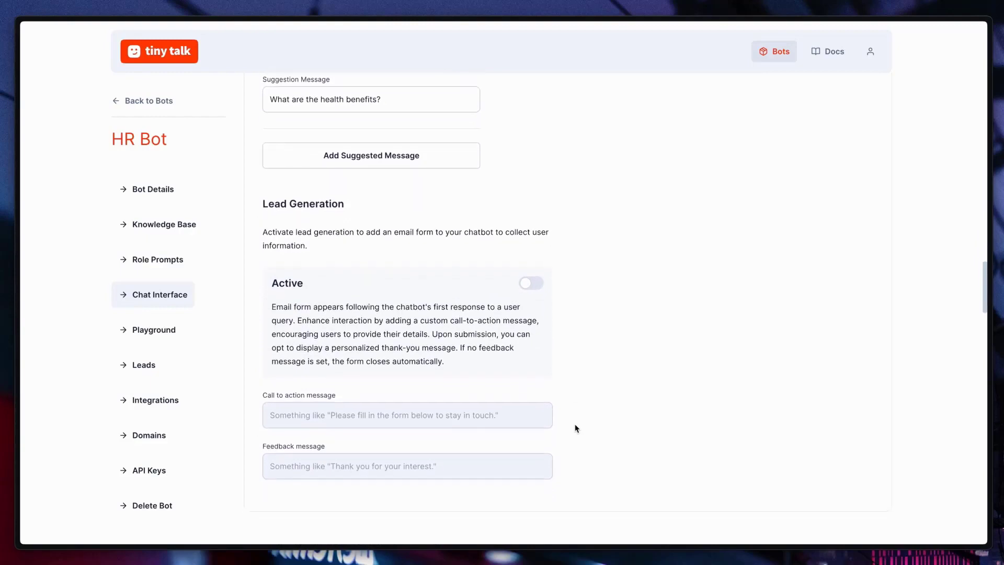
left_click(535, 284)
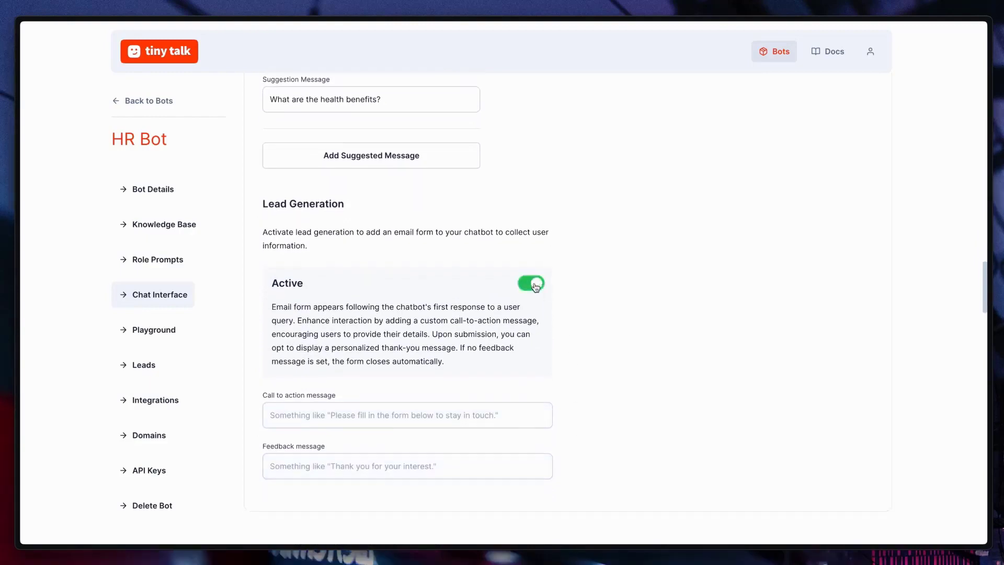
left_click(428, 415)
type("Fill in the ")
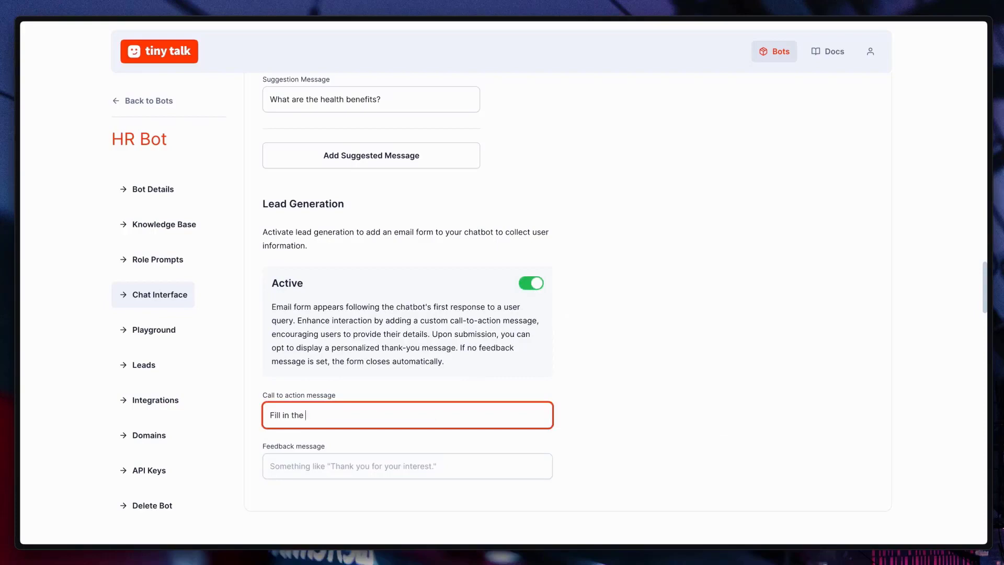
type("form b")
type("lk to you soon.")
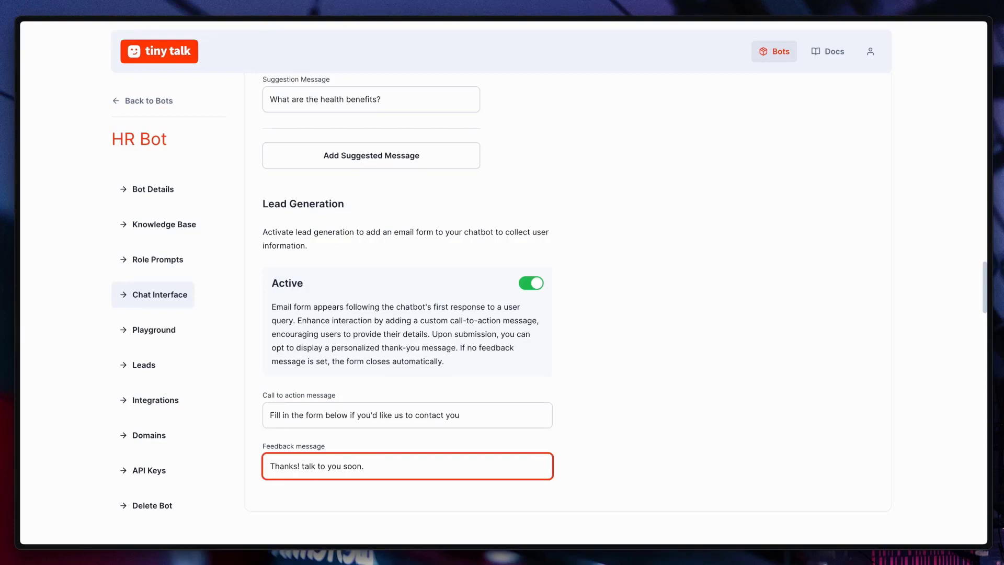
left_click(634, 433)
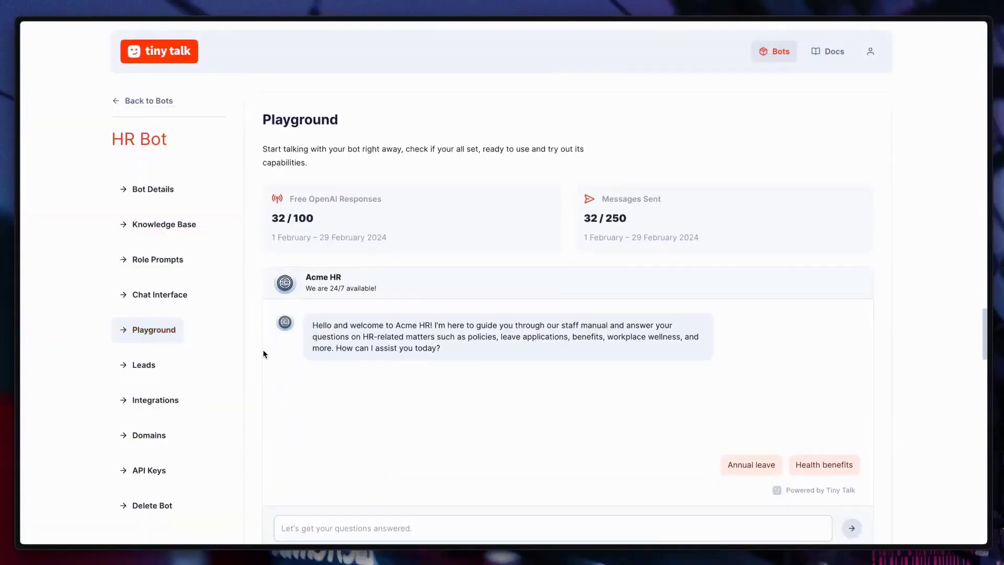
Test the Annual leave suggestion in the bot's playground chat and submit an employee e-mail address in the contact form.
left_click(753, 458)
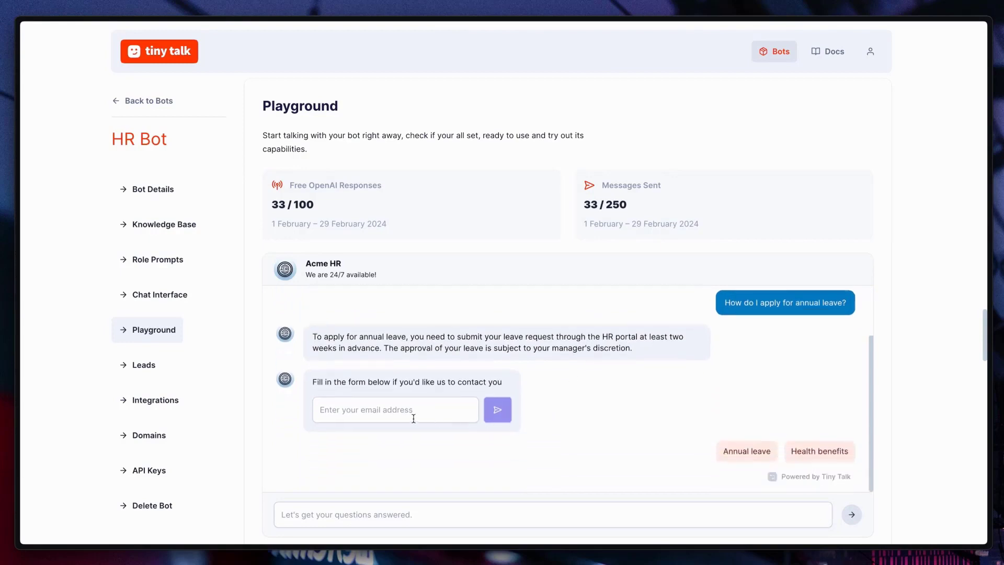
left_click(411, 416)
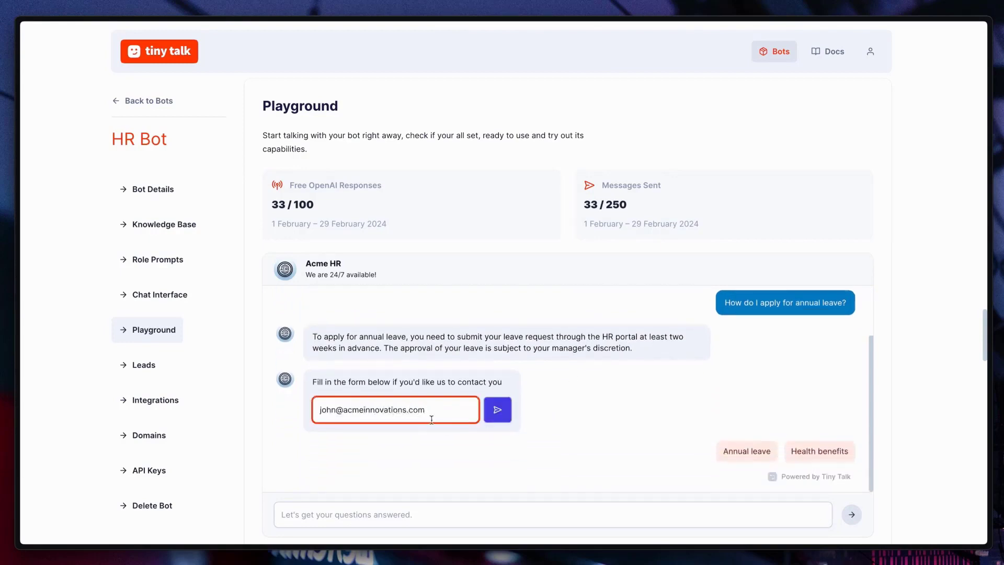
left_click(496, 410)
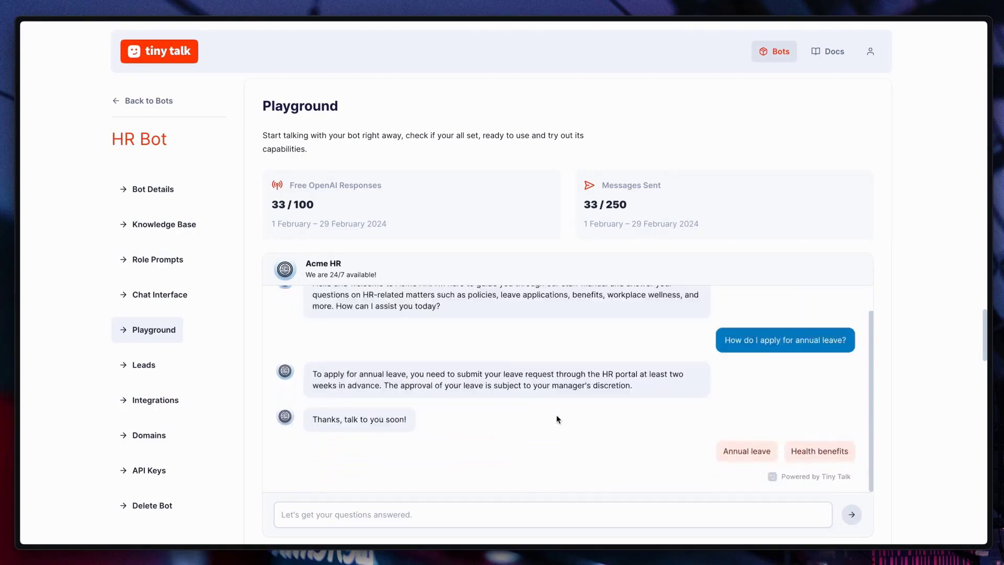
Ask the bot the suggested Health benefits question, followed by "How to solve my IT related topics?".
left_click(811, 452)
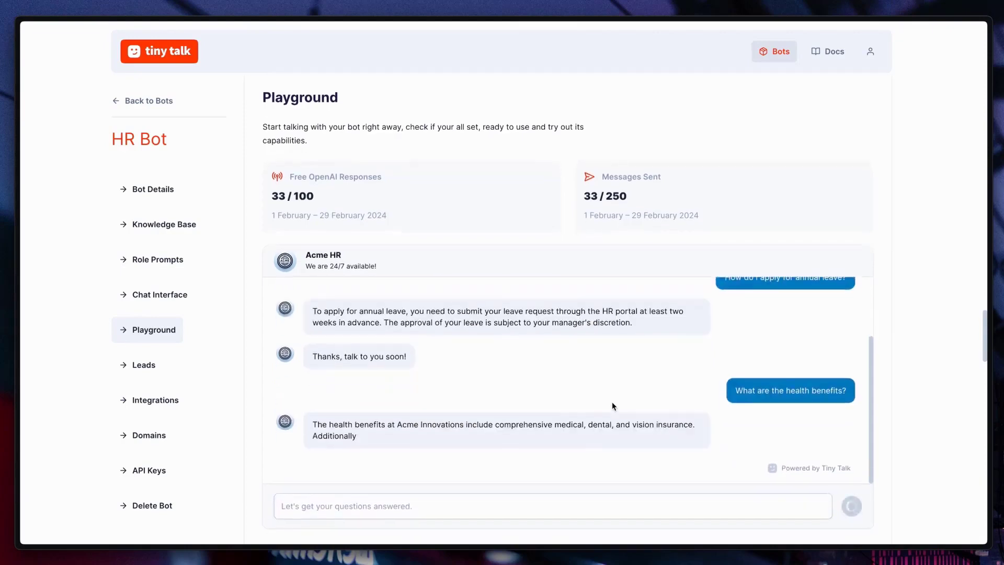
left_click(574, 502)
type("H")
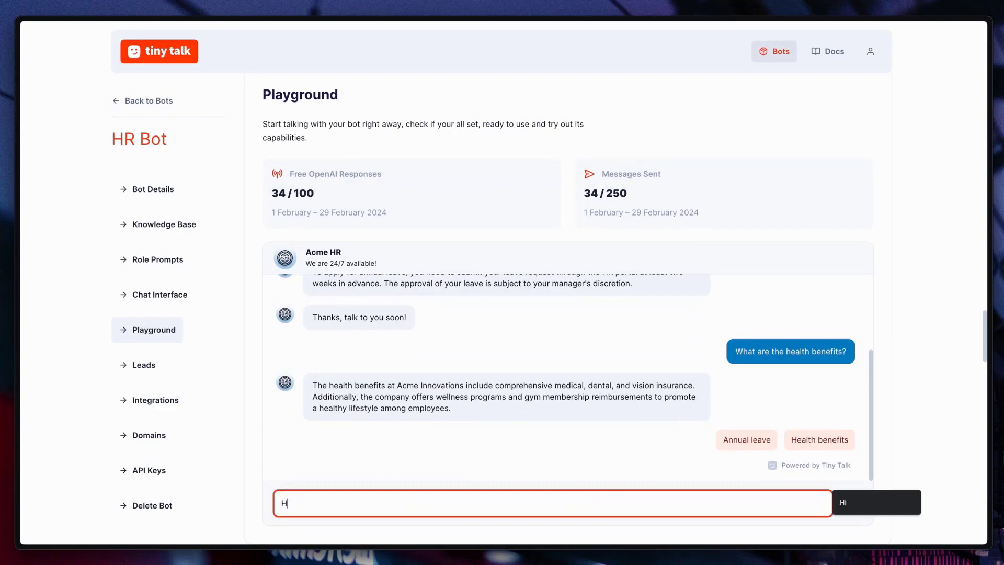
type("ow to solve my")
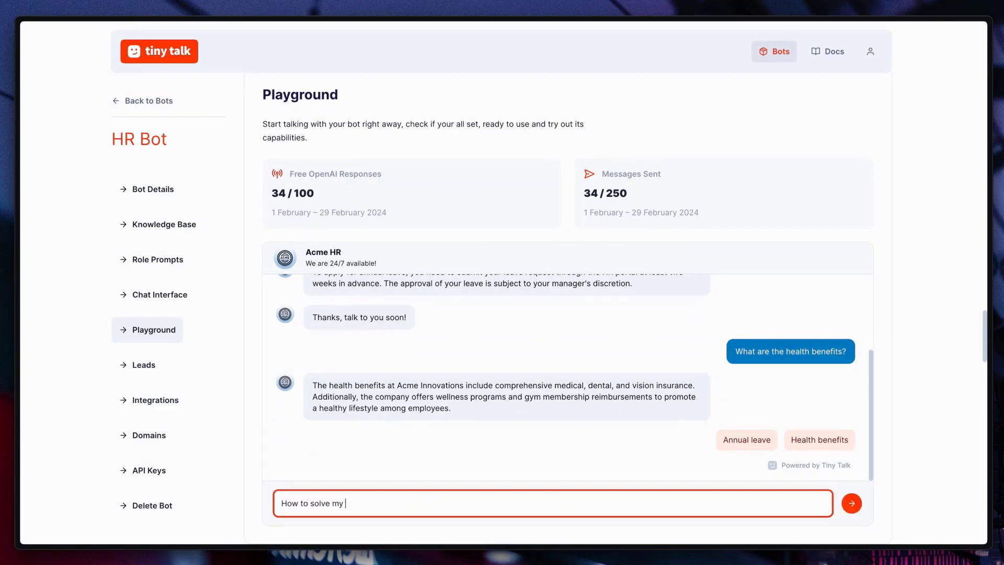
type(" IT related topics?")
key("Return")
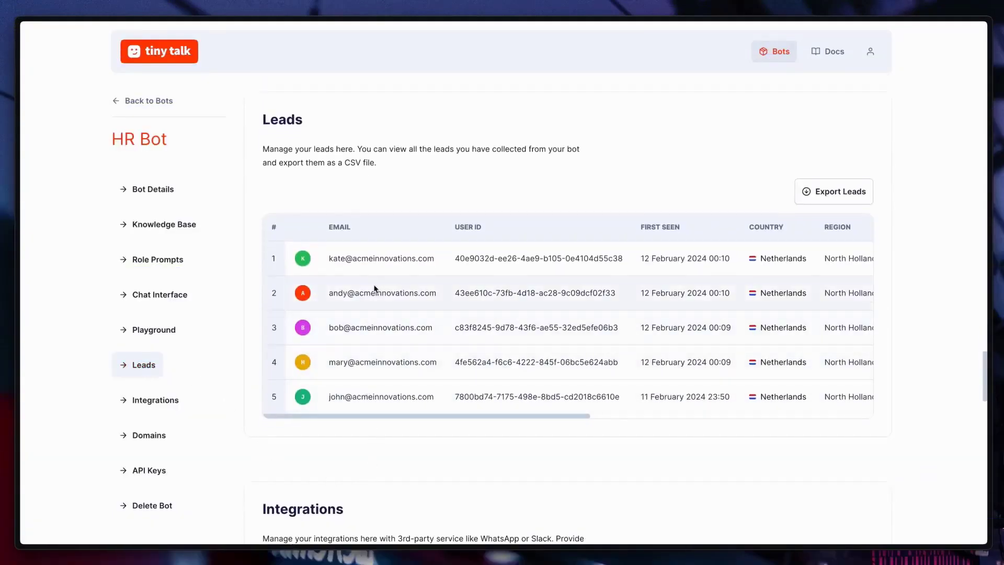
Look through the columns of the collected leads table and export the leads.
left_click_drag(478, 416, 784, 416)
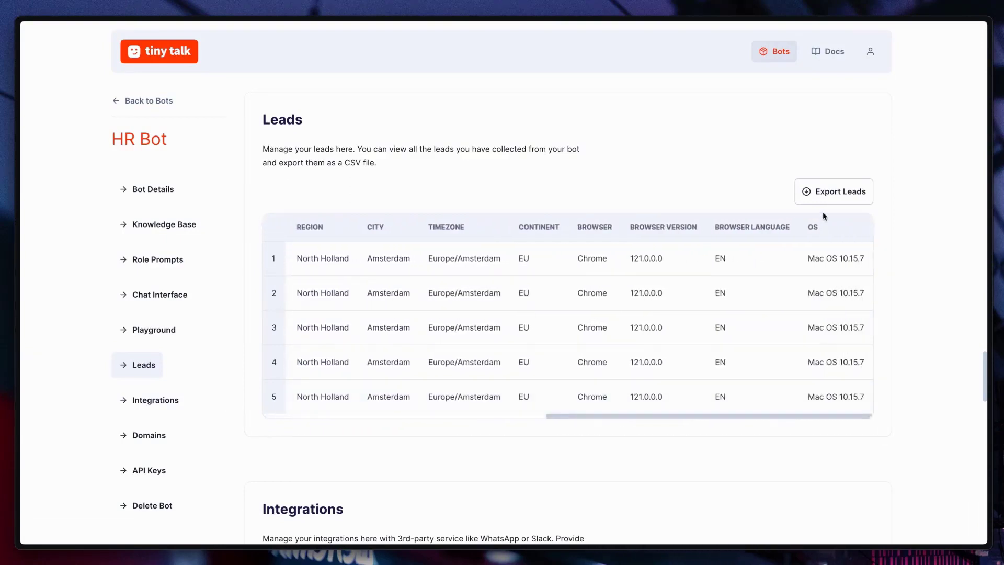
left_click(831, 194)
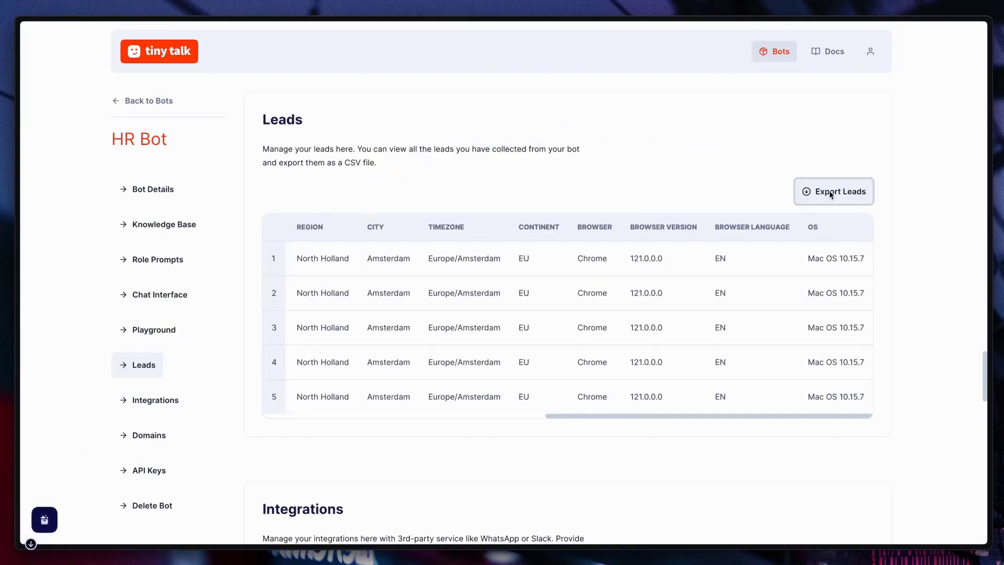
left_click_drag(601, 416, 291, 421)
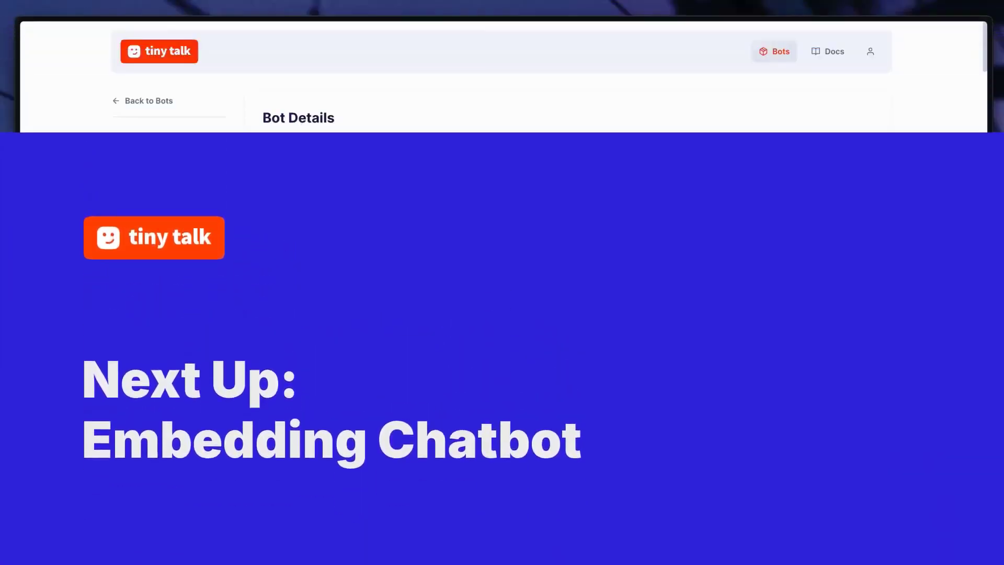
Switch to the CodePen demo page and locate the INSERT CHATBOT placeholder in its HTML.
key("alt+Tab")
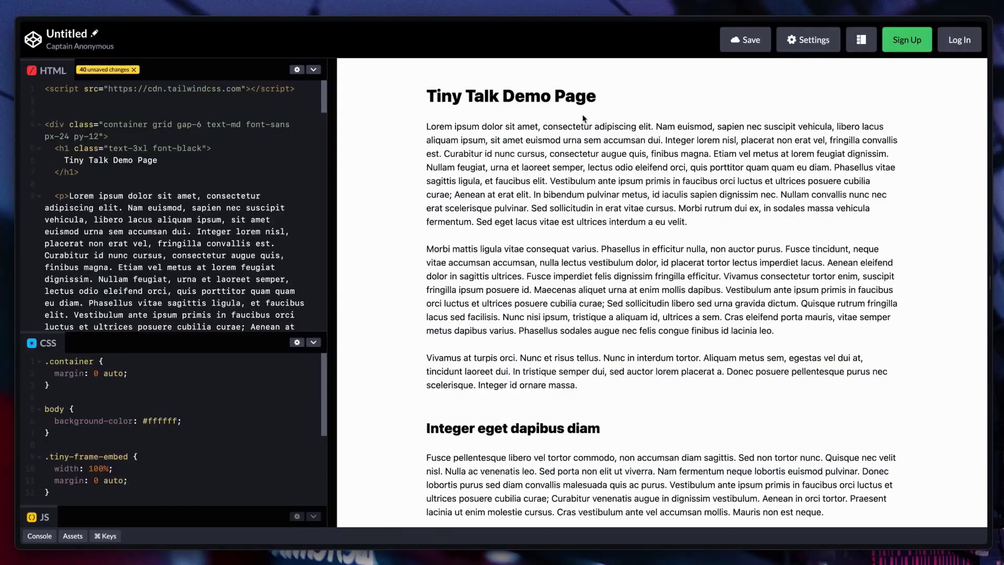
scroll(184, 217, "down", 8)
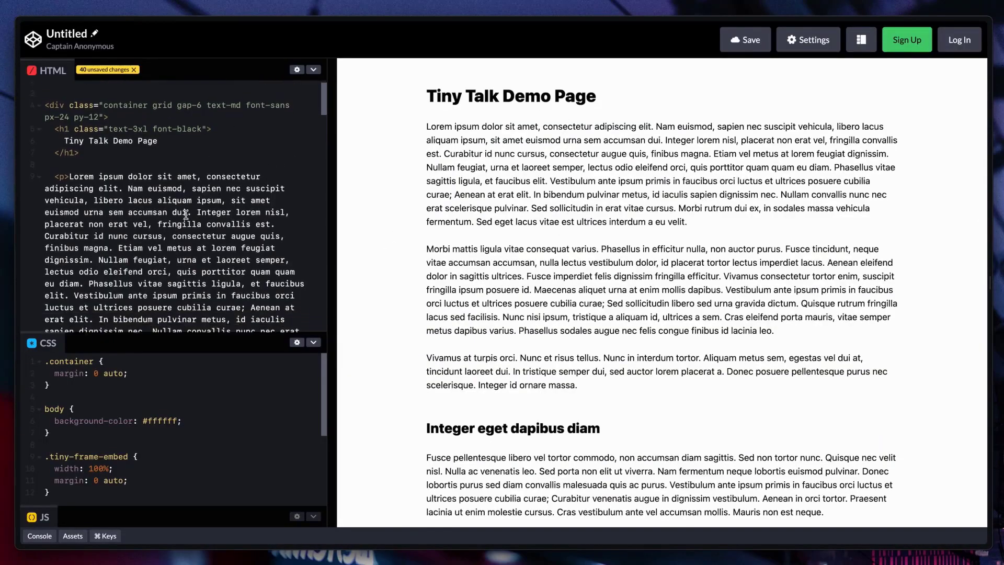
scroll(182, 217, "down", 4)
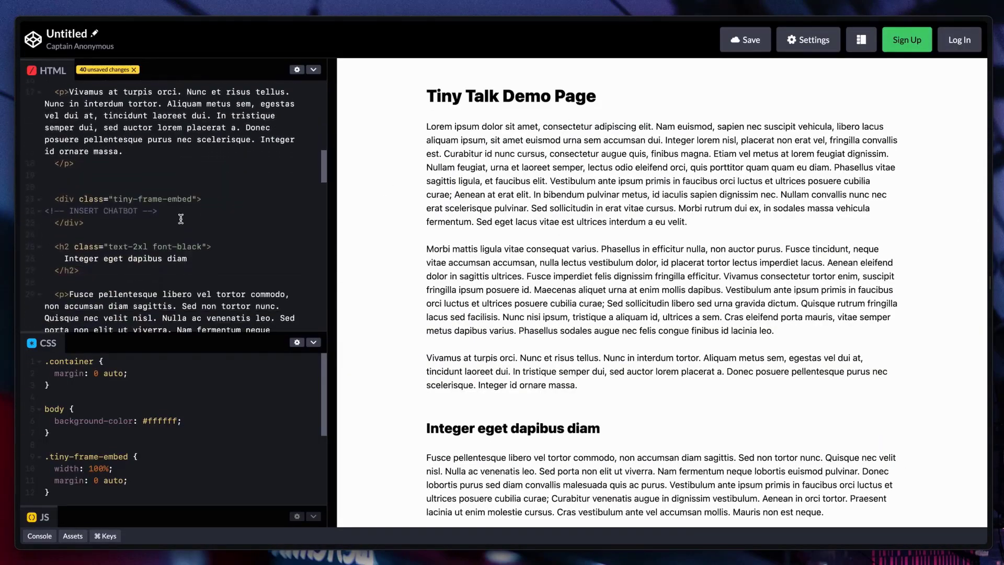
Switch to the Tiny Talk website and copy the Embed as Frame code from the Embed & Integrate documentation.
key("alt+Tab")
key("alt+Tab")
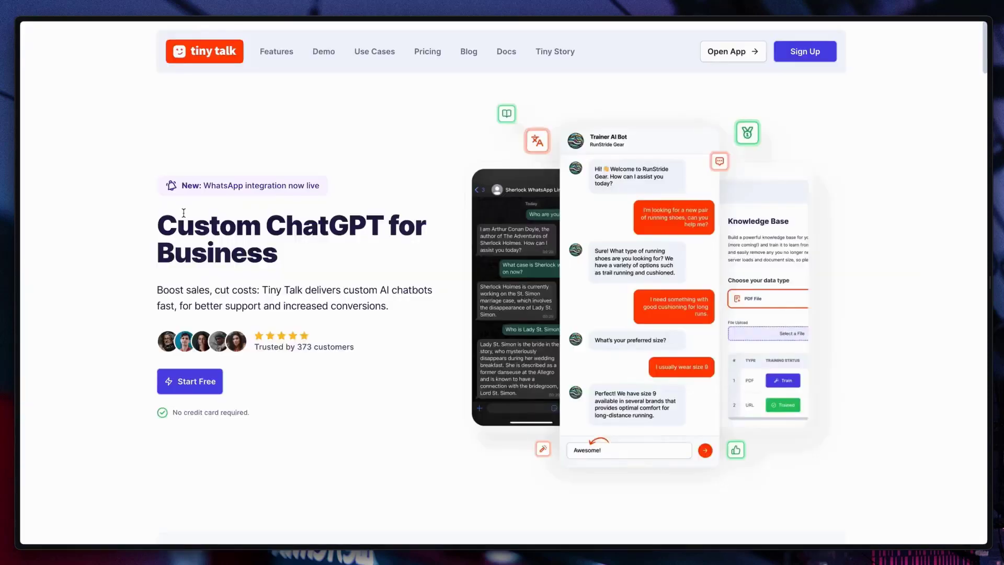
left_click(500, 54)
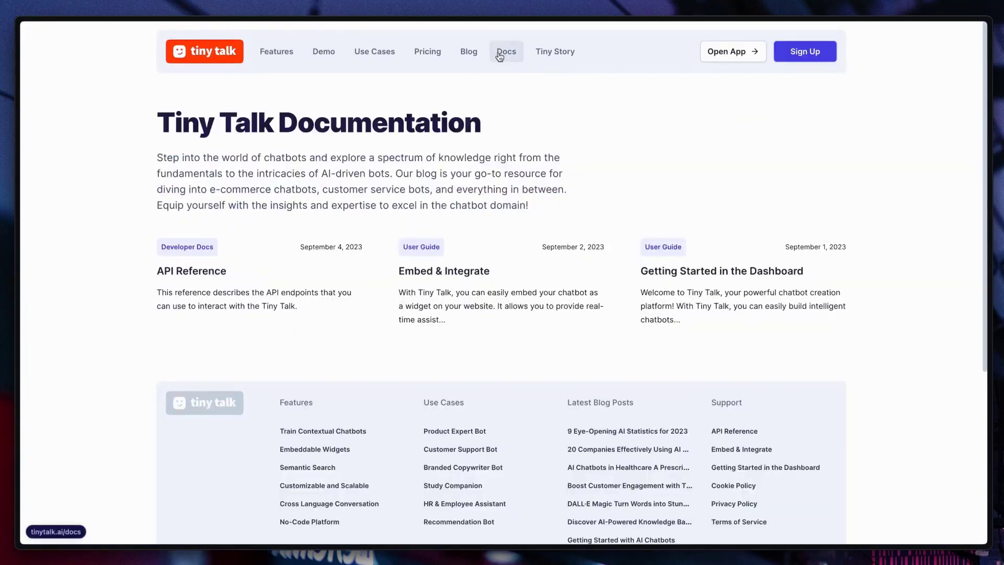
left_click(439, 278)
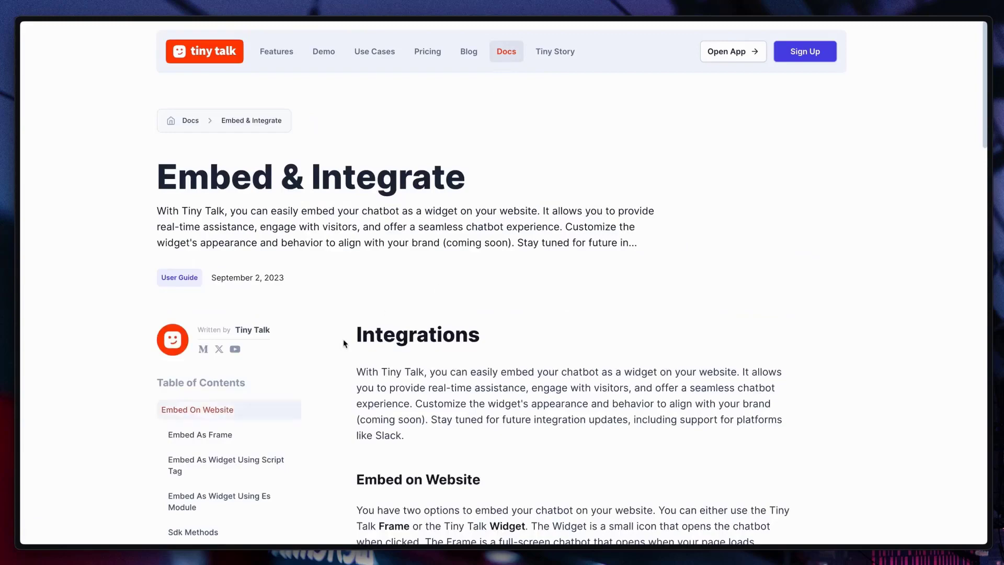
left_click(229, 440)
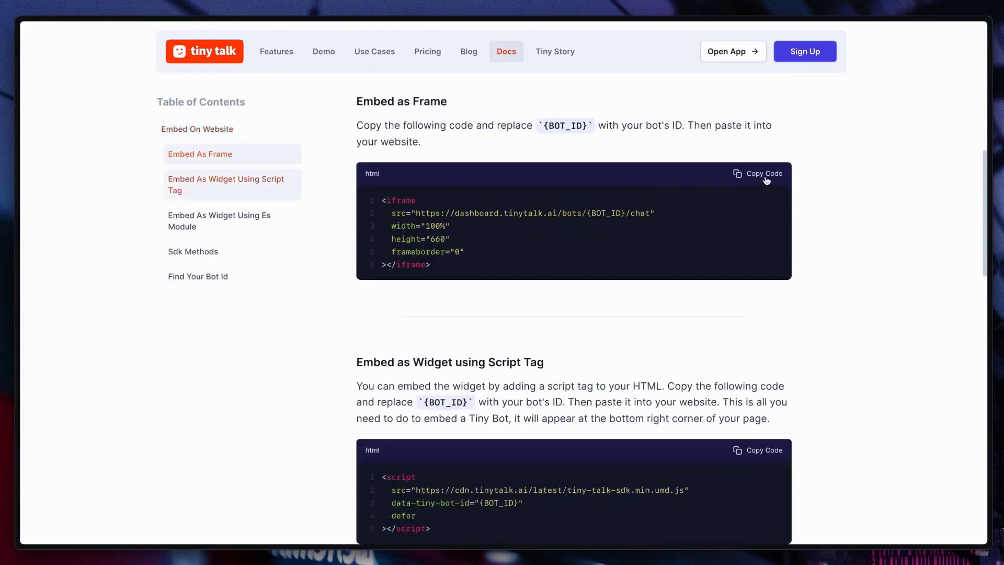
left_click(766, 177)
Switch to CodePen and replace the INSERT CHATBOT comment in the tiny-frame-embed div with the copied iframe code.
key("alt+Tab")
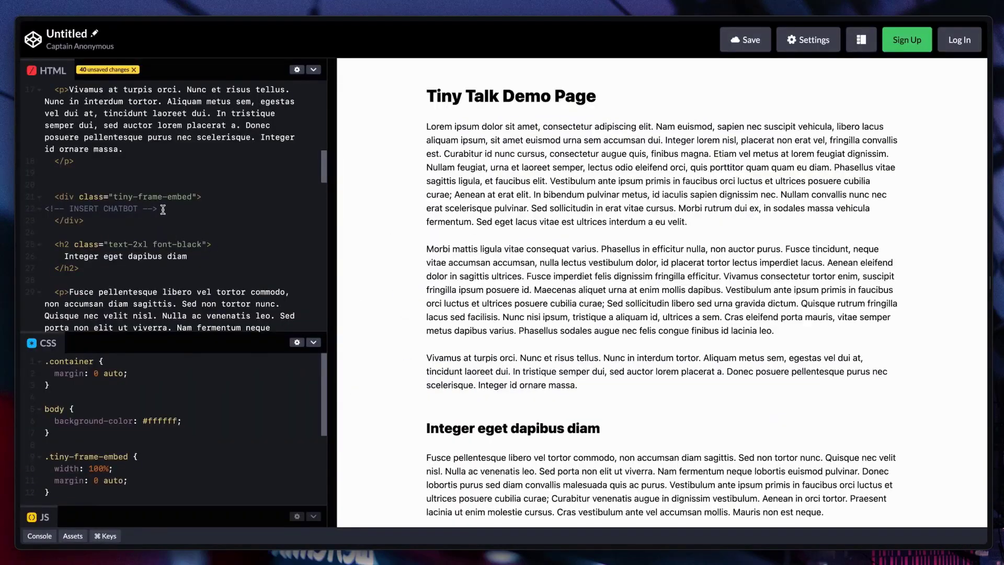
left_click_drag(162, 209, 41, 216)
key("ctrl+v")
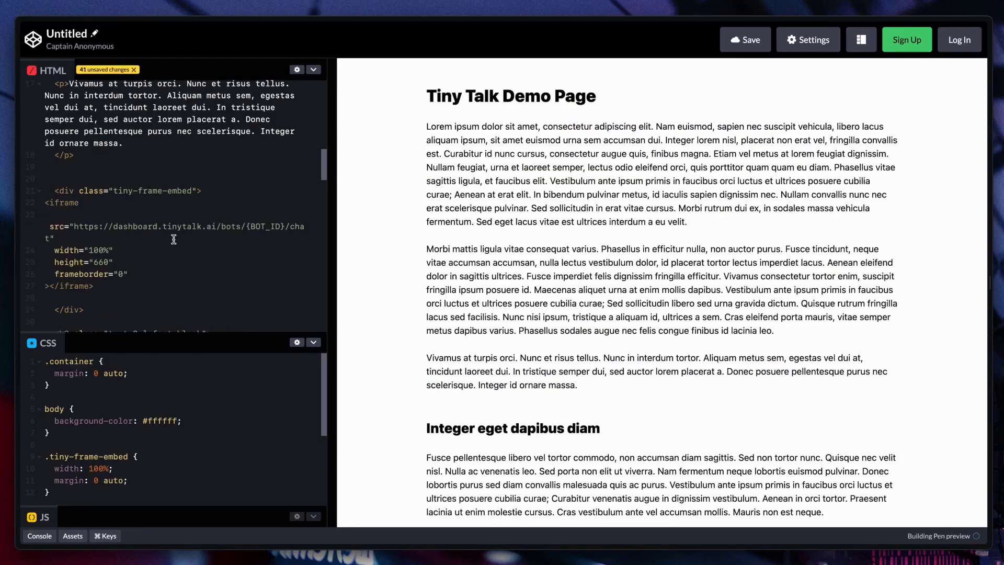
Switch to the Tiny Talk dashboard and copy the Bot ID from HR Bot's details.
key("alt+Tab")
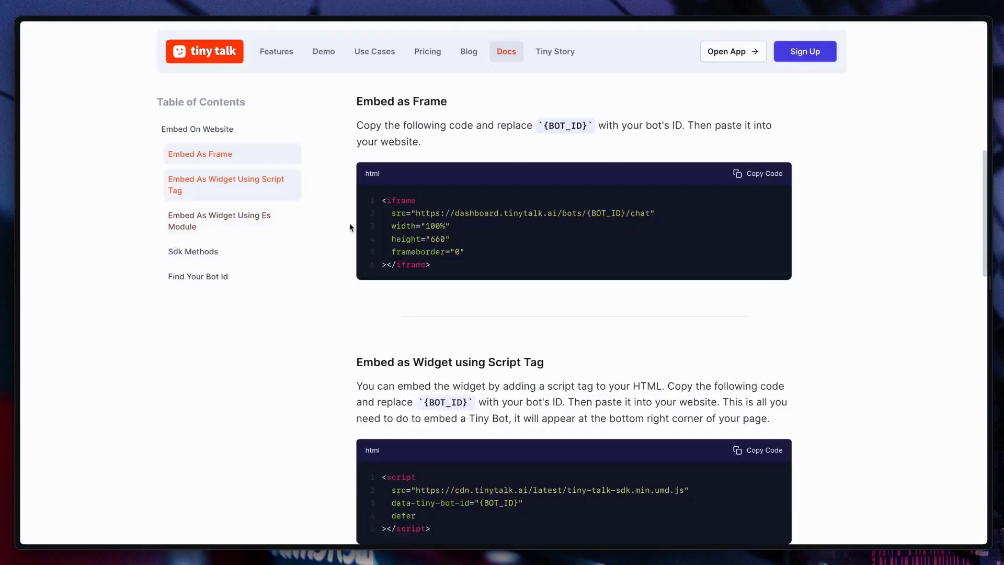
key("alt+Tab")
key("alt+Tab")
left_click_drag(435, 207, 270, 208)
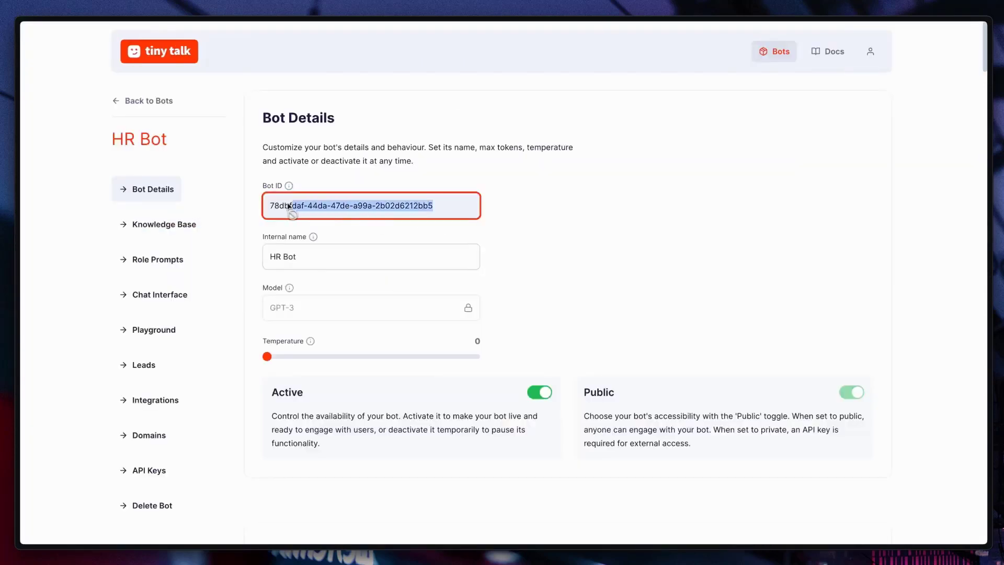
Switch to CodePen, replace the {BOT_ID} placeholder in the iframe source with the copied bot ID, and set the iframe height to 460.
key("alt+Tab")
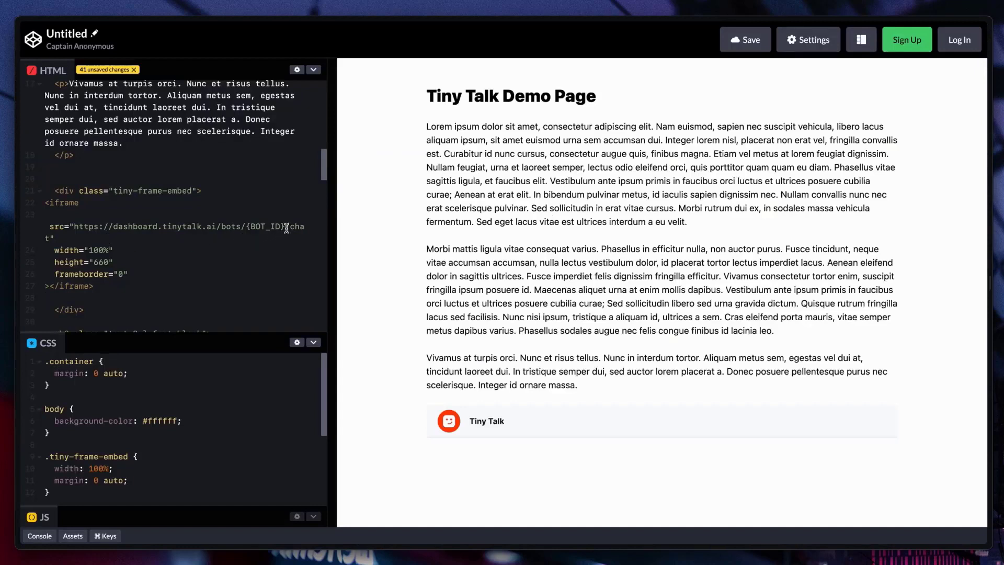
left_click_drag(286, 228, 248, 228)
key("ctrl+v")
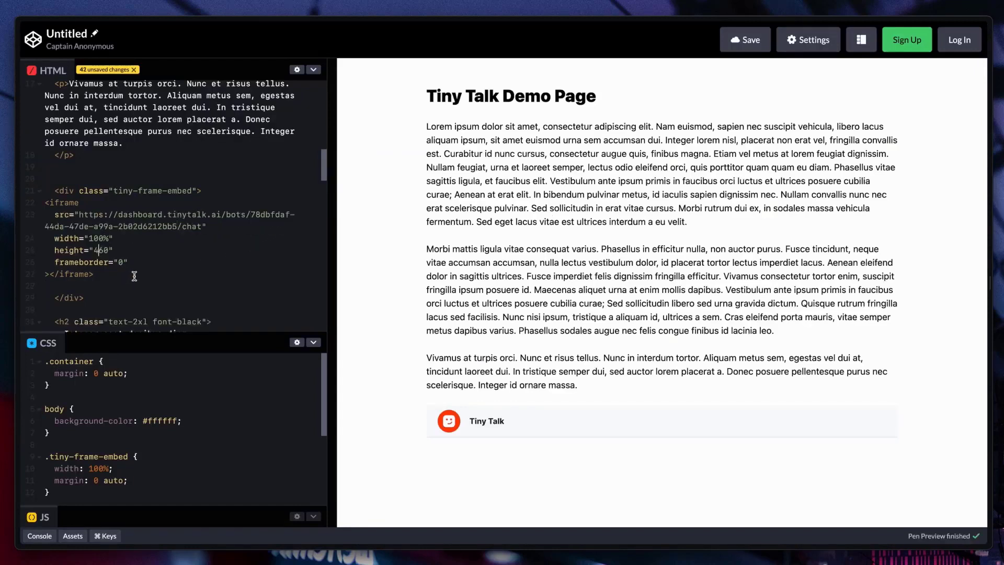
Add a class attribute with the value shadow-lg to the chatbot iframe.
left_click(122, 204)
key("Return")
type("cl")
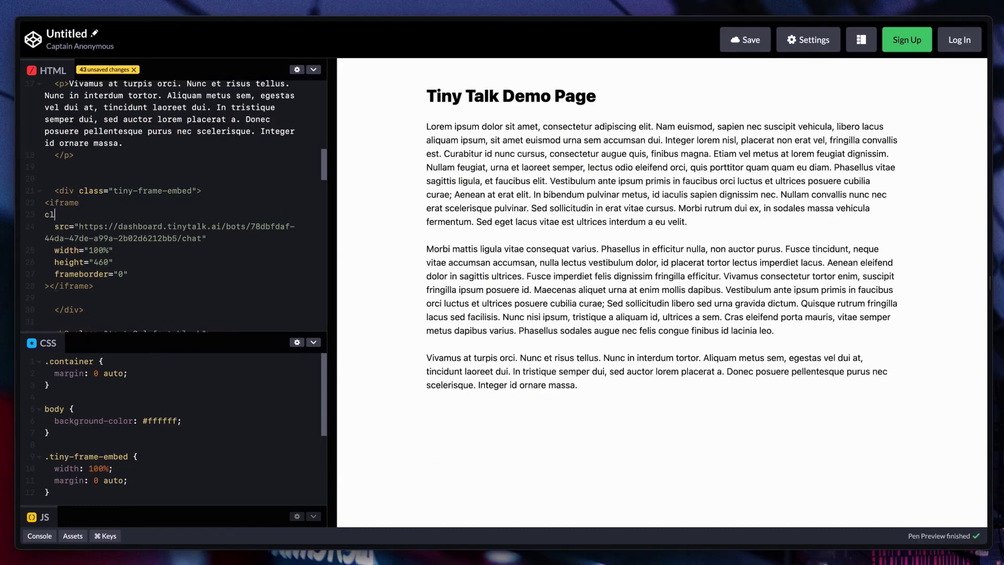
type("ass=\"shad-w")
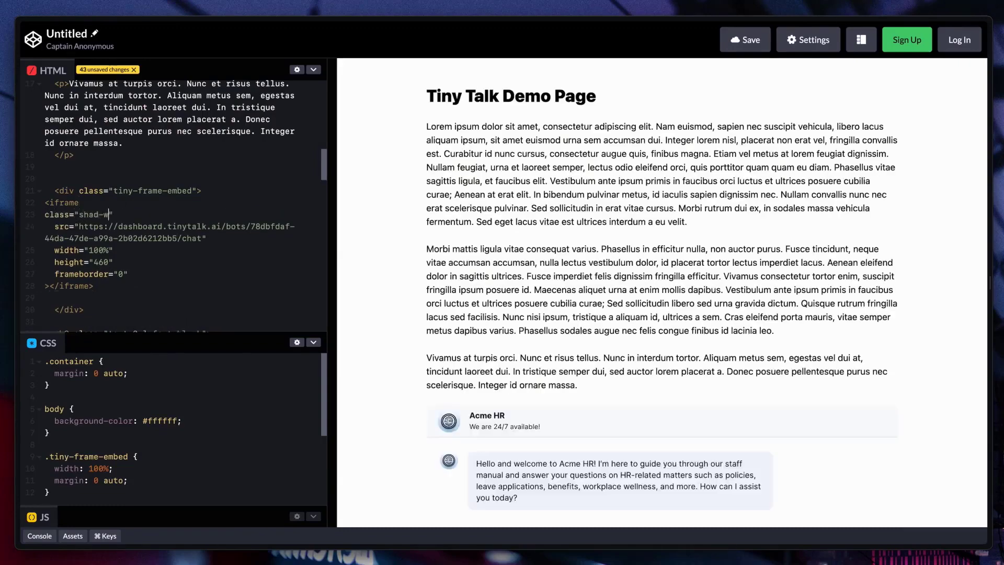
type("l")
key("BackSpace")
key("BackSpace")
key("BackSpace")
type("ow-lg")
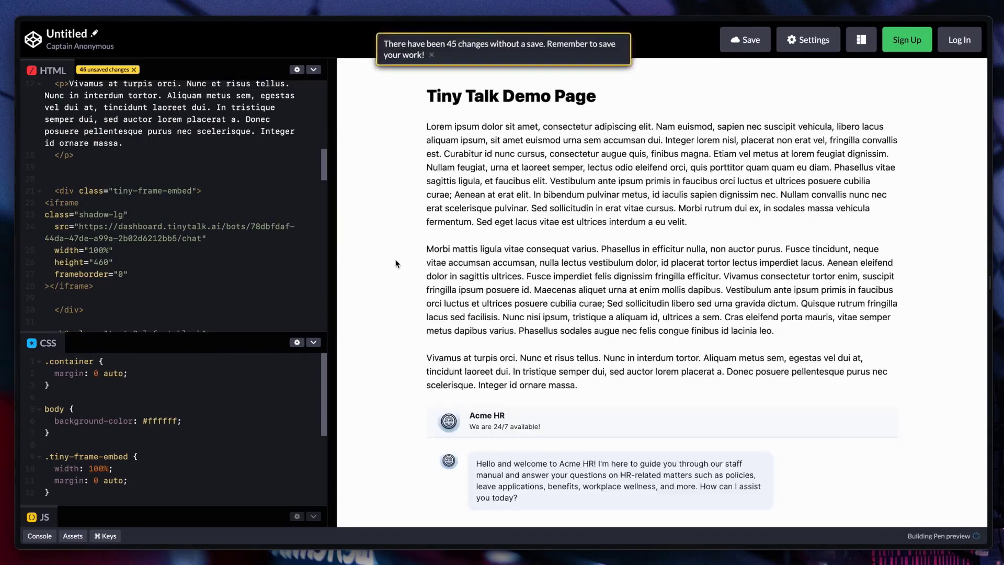
Test the embedded chat frame in the page preview by sending the Annual leave suggested message.
scroll(395, 254, "down", 3)
scroll(396, 255, "down", 1)
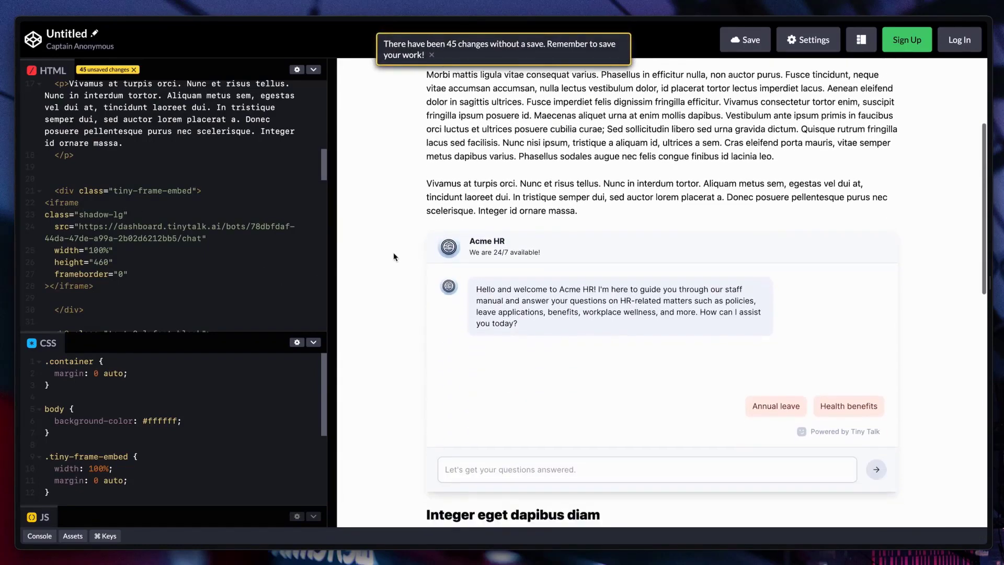
left_click(775, 364)
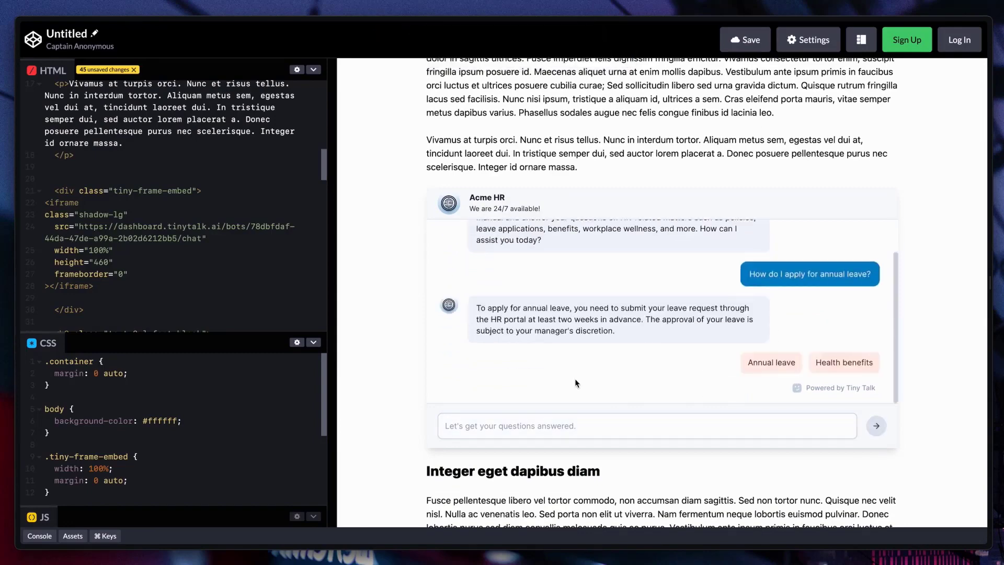
Switch to the Tiny Talk documentation and copy the Embed as Widget using Script Tag code.
key("ctrl+Tab")
key("ctrl+Tab")
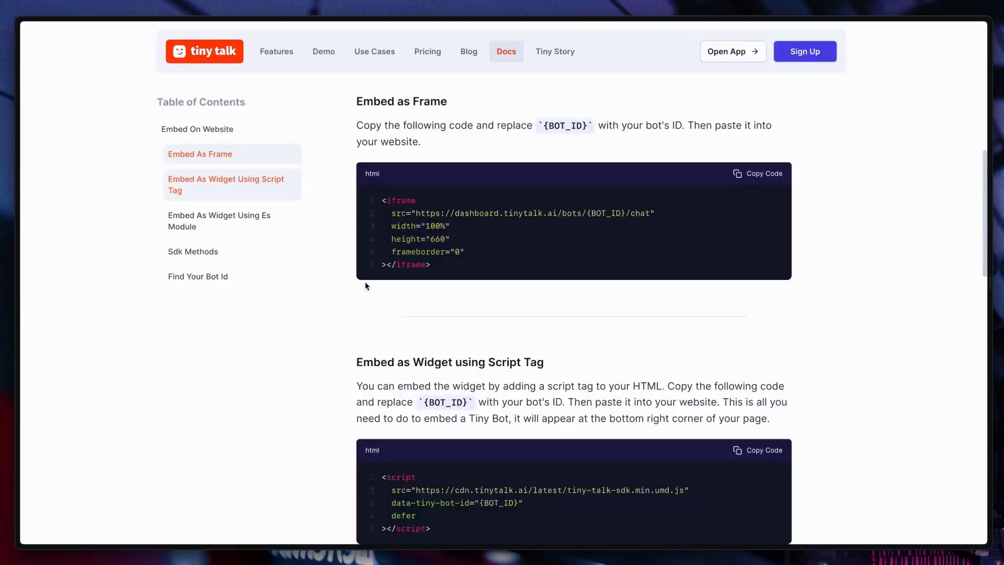
left_click(247, 193)
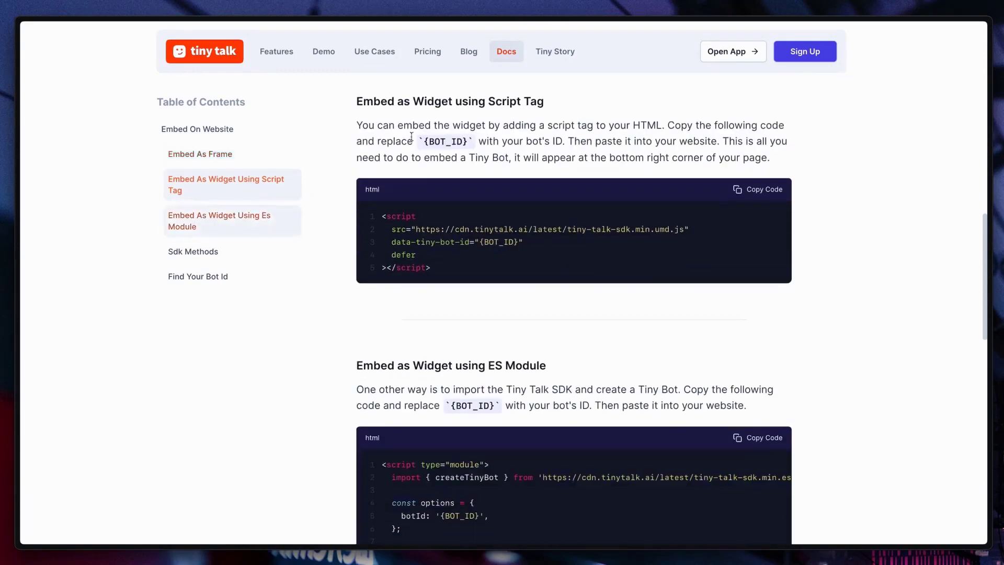
left_click_drag(402, 110, 524, 105)
left_click(636, 124)
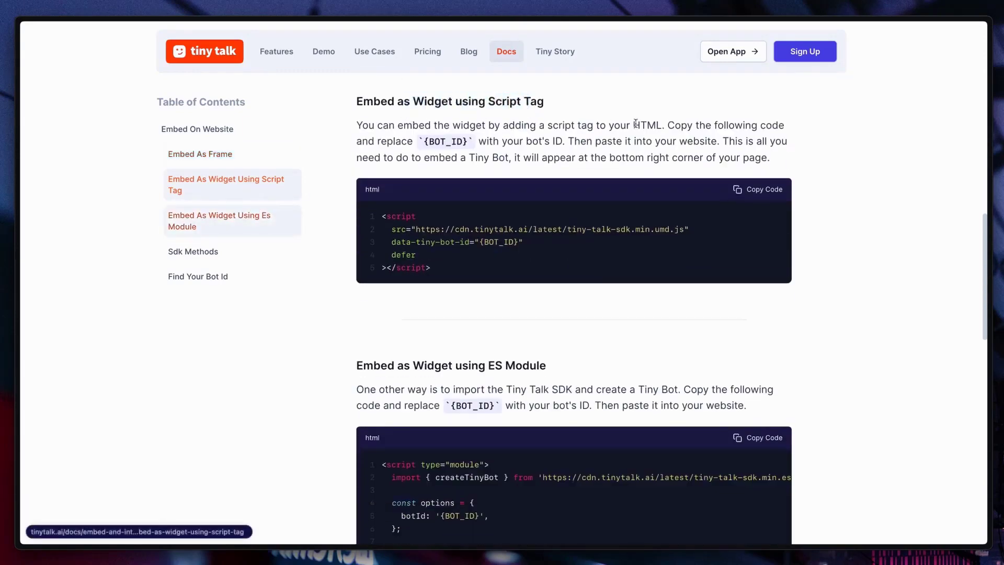
left_click(767, 194)
Switch to CodePen, insert the widget script below the Tailwind script in the HTML, and replace its {BOT_ID} placeholder with the bot ID.
key("ctrl+Tab")
key("ctrl+v")
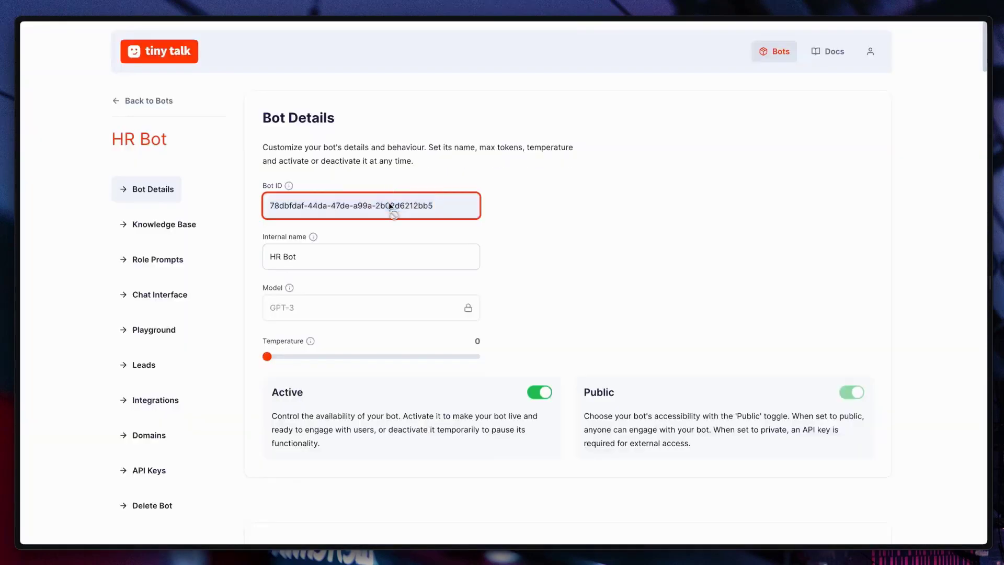
triple_click(393, 208)
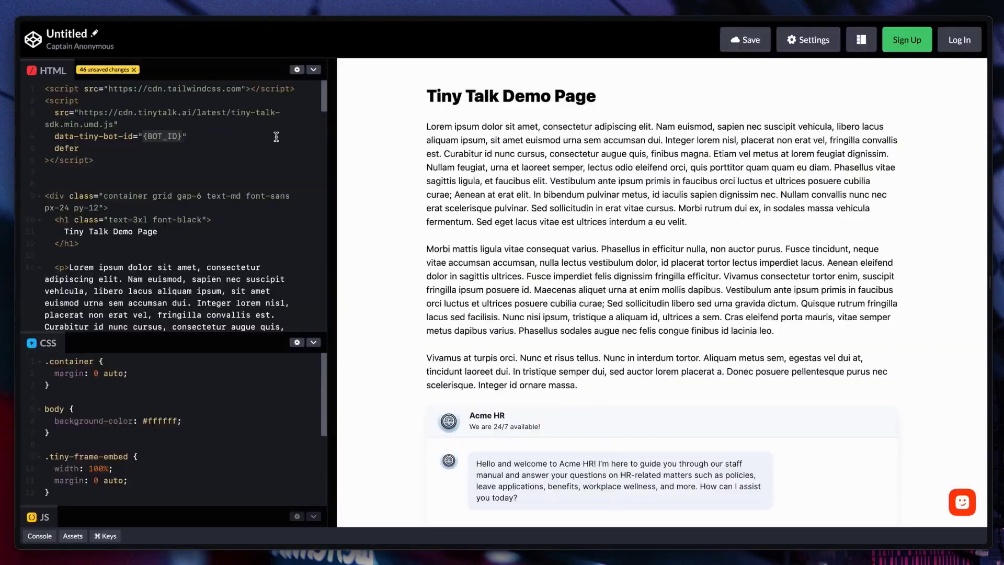
key("ctrl+v")
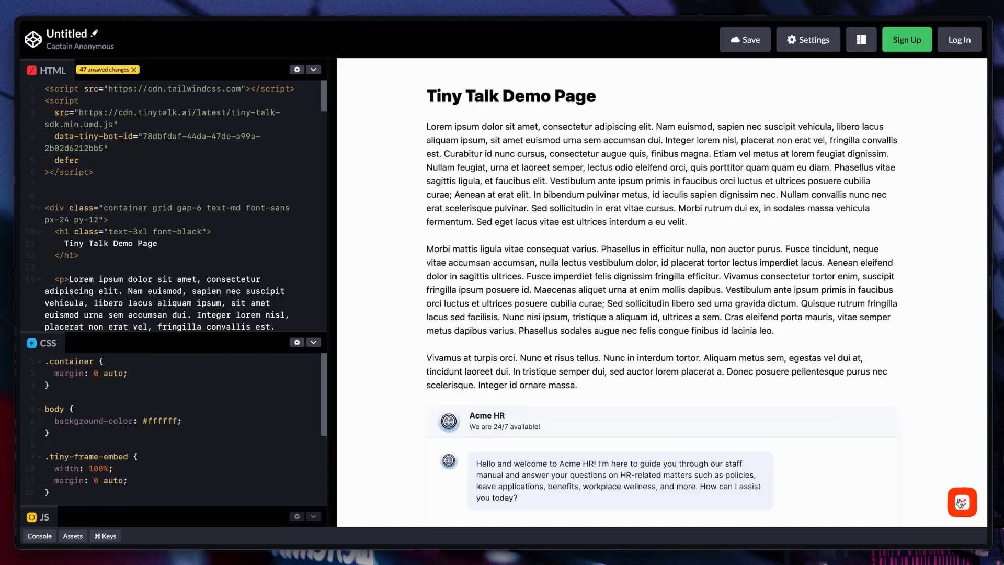
Open the chat widget in the demo page preview and test it with the Annual leave suggested message.
left_click(961, 502)
left_click(849, 400)
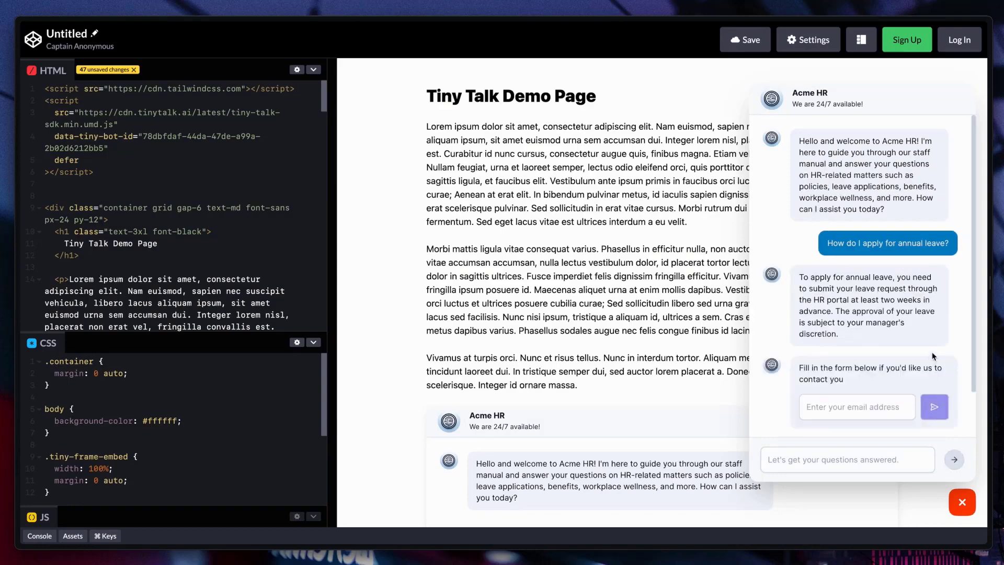
left_click(952, 399)
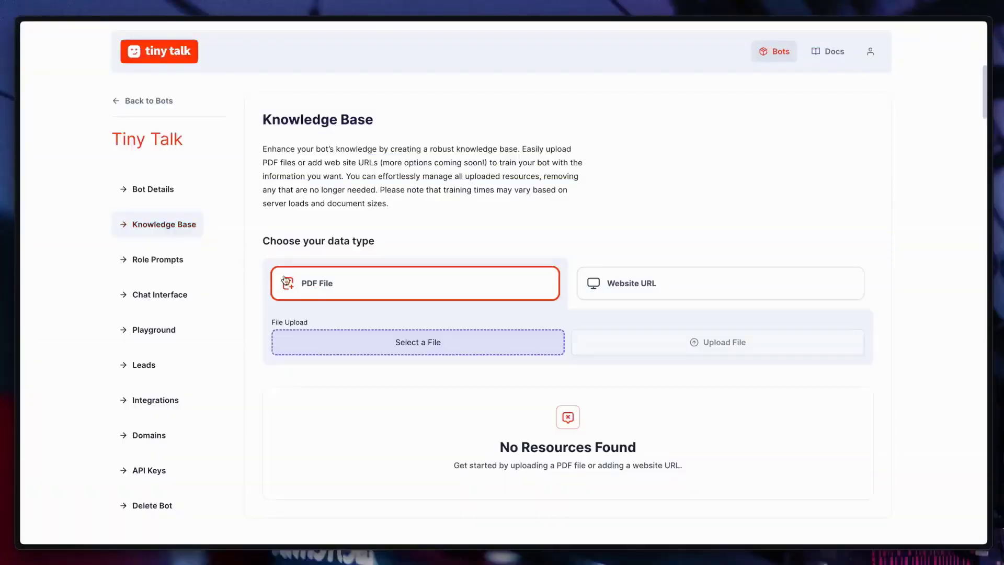
left_click(681, 284)
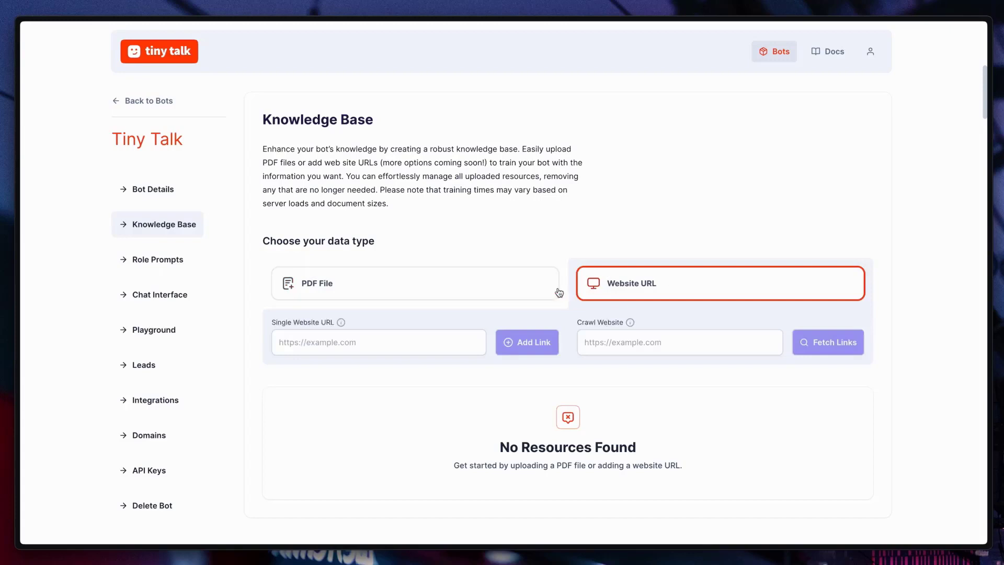
mouse_move(342, 327)
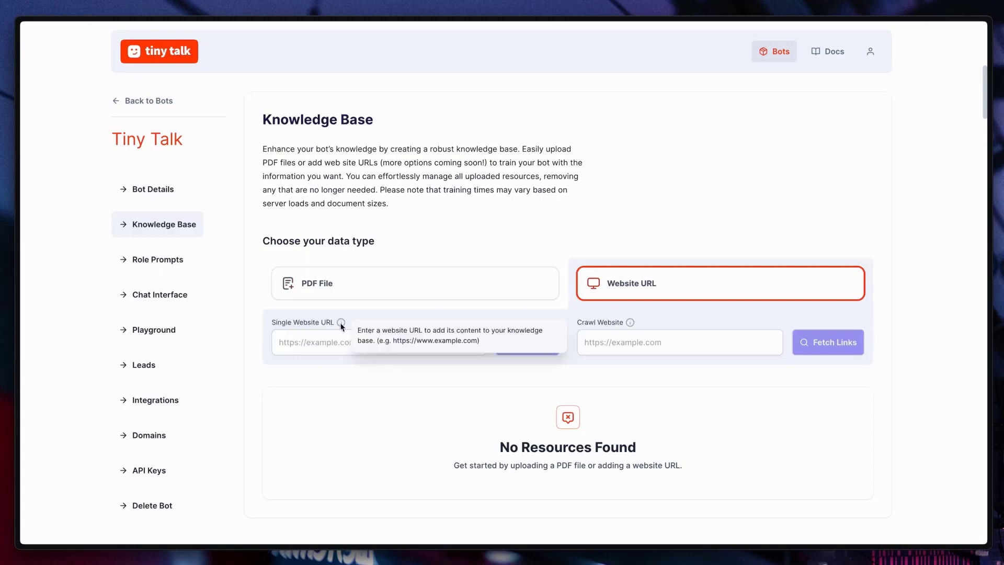
mouse_move(630, 324)
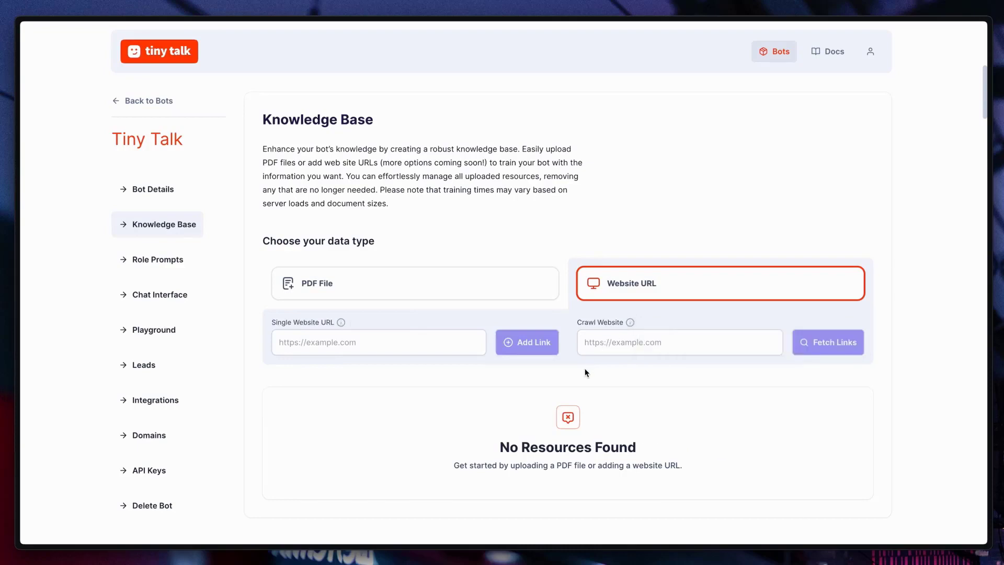
left_click(614, 347)
key("ctrl+v")
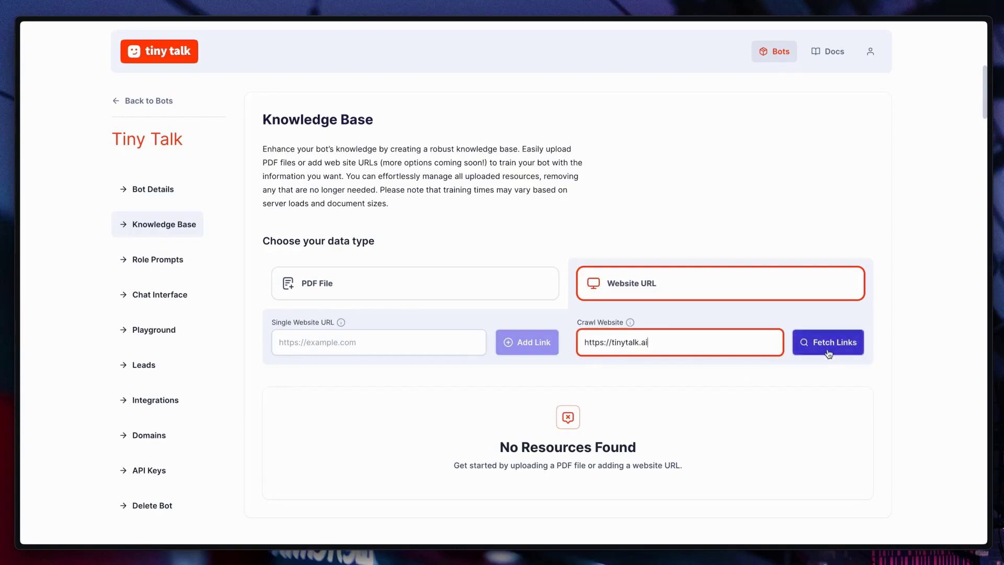
left_click(829, 353)
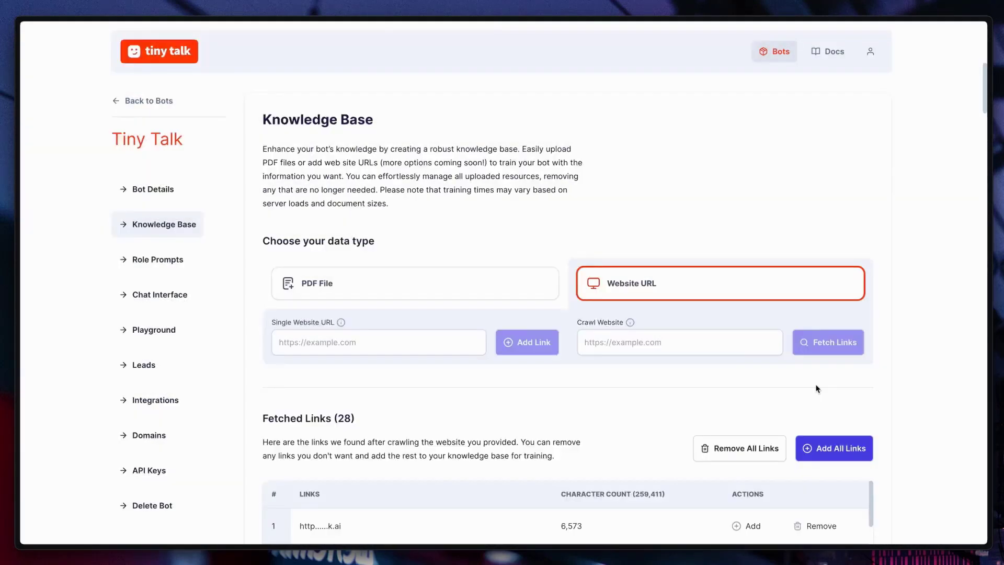
Add the fetched blog, tiny-story and for-customer-support links individually to the knowledge base, and add all remaining links.
scroll(908, 369, "down", 5)
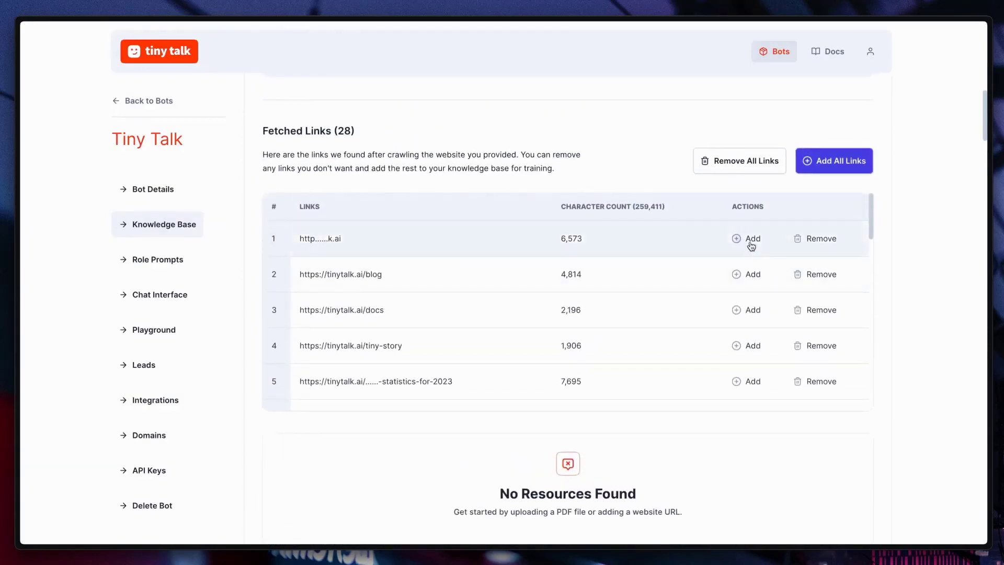
left_click(753, 277)
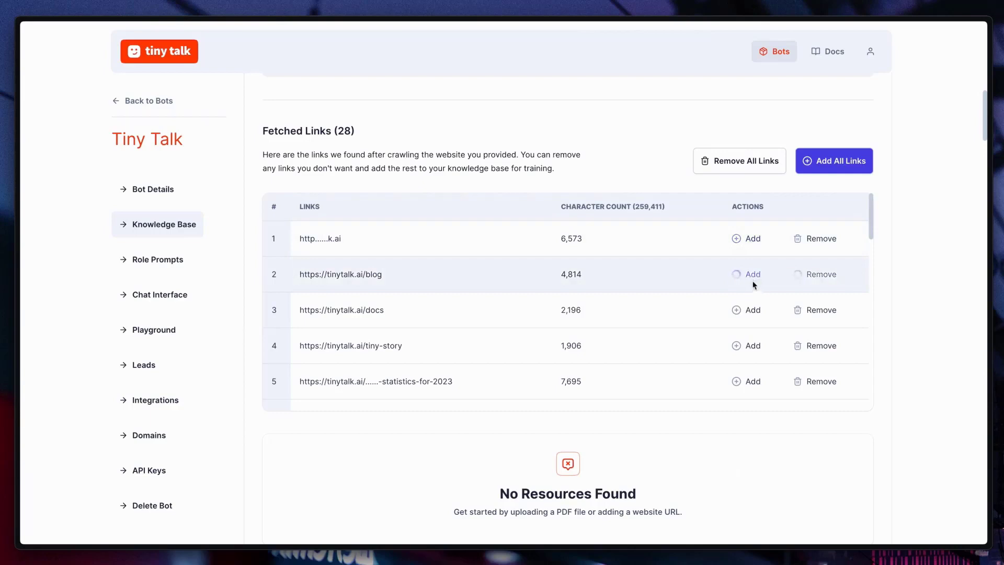
left_click(751, 313)
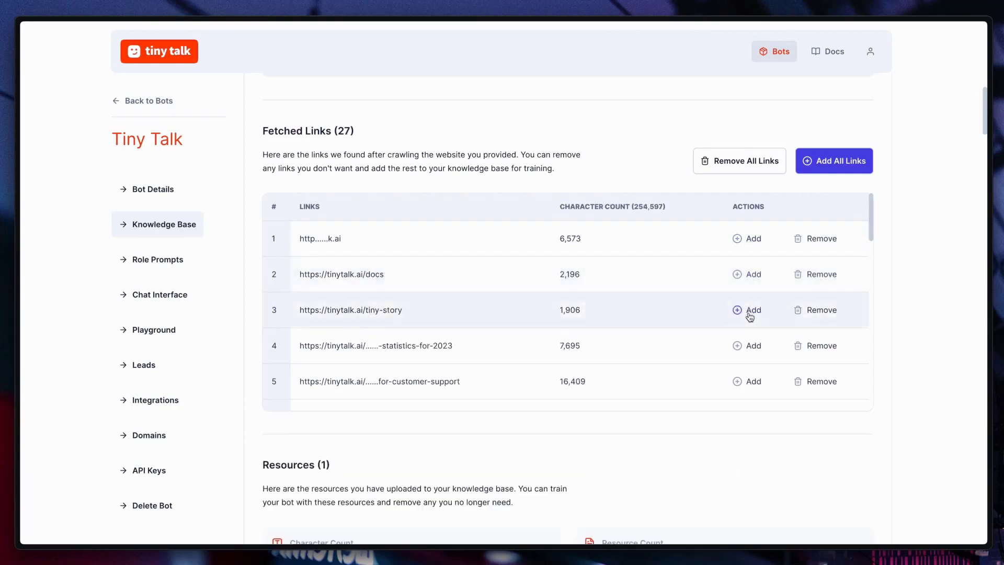
left_click(737, 345)
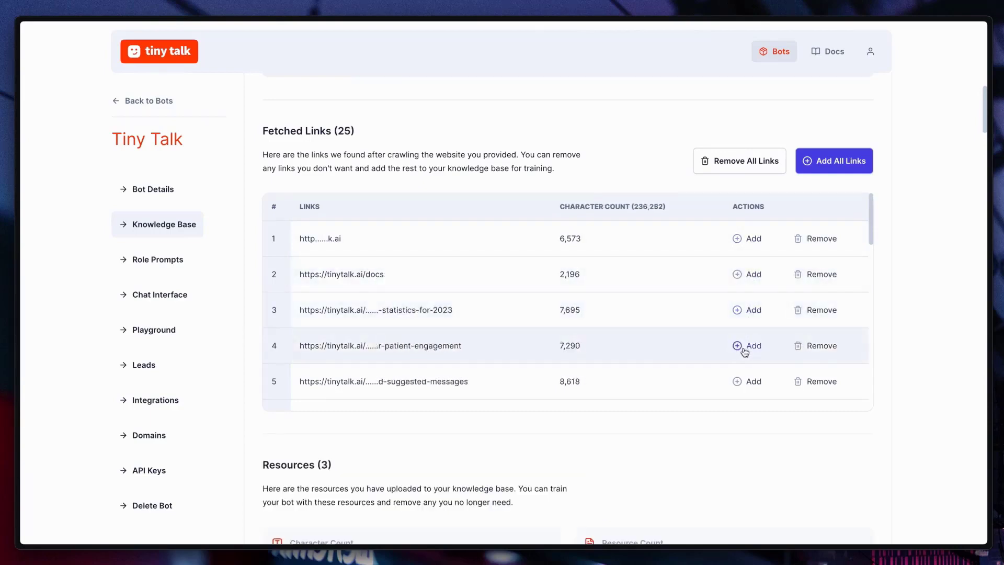
left_click(820, 170)
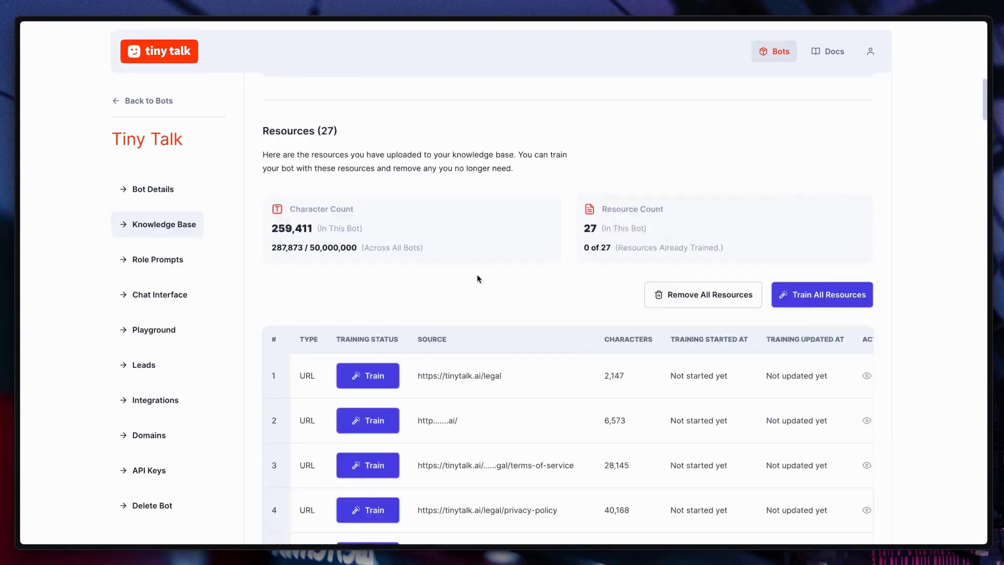
Train the first four knowledge base resources individually, start training for all resources, and review their training status.
left_click(370, 379)
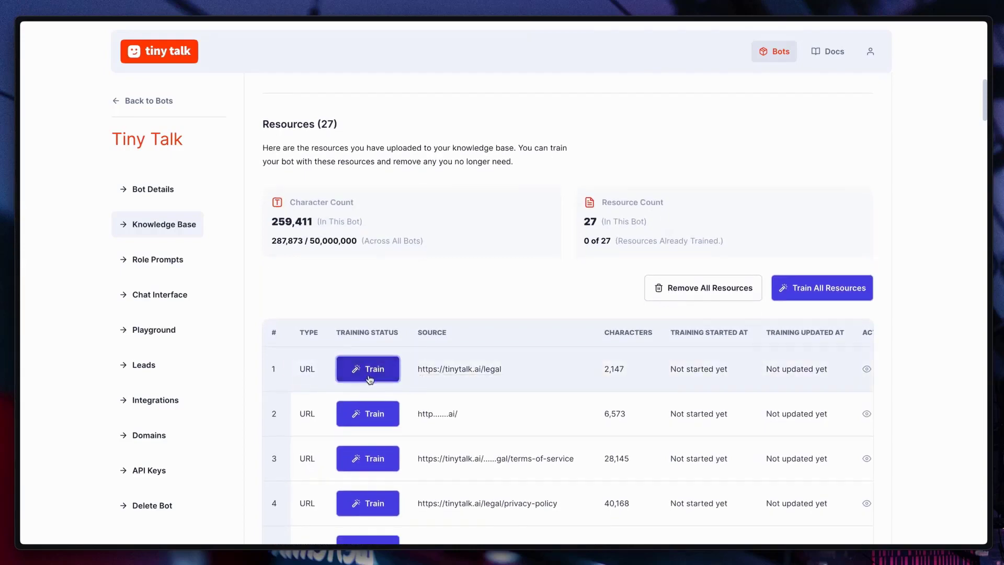
left_click(373, 415)
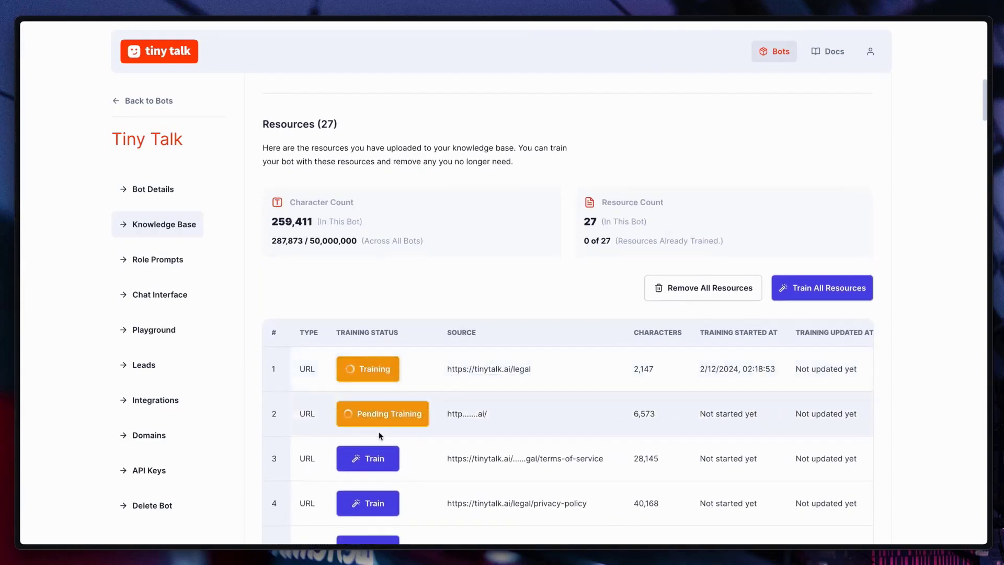
left_click(383, 459)
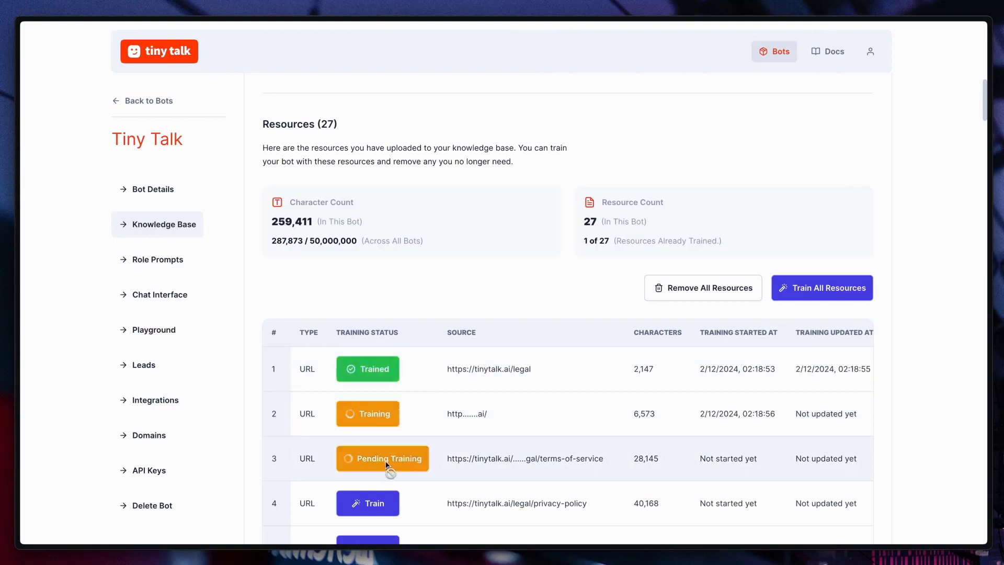
left_click(371, 503)
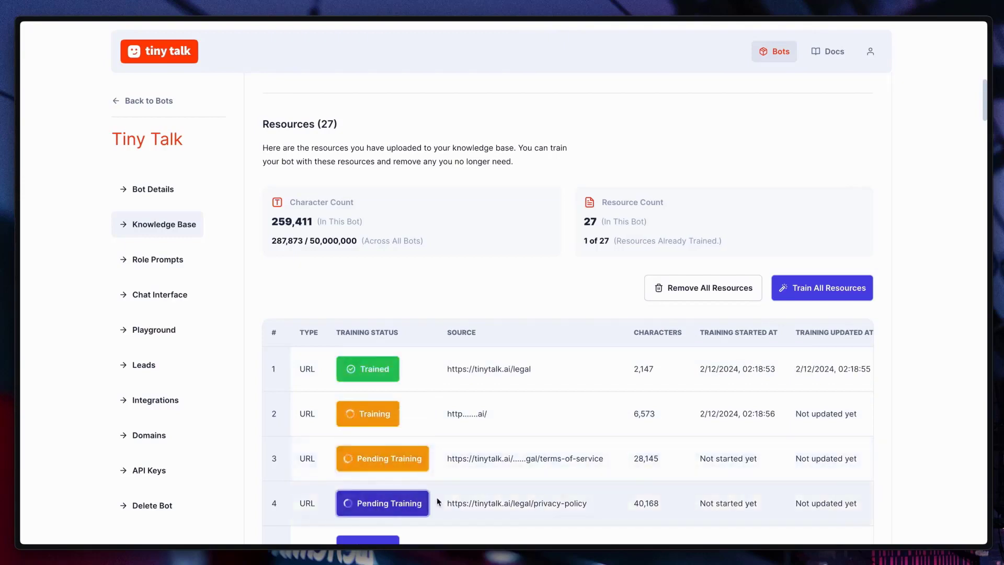
left_click(832, 291)
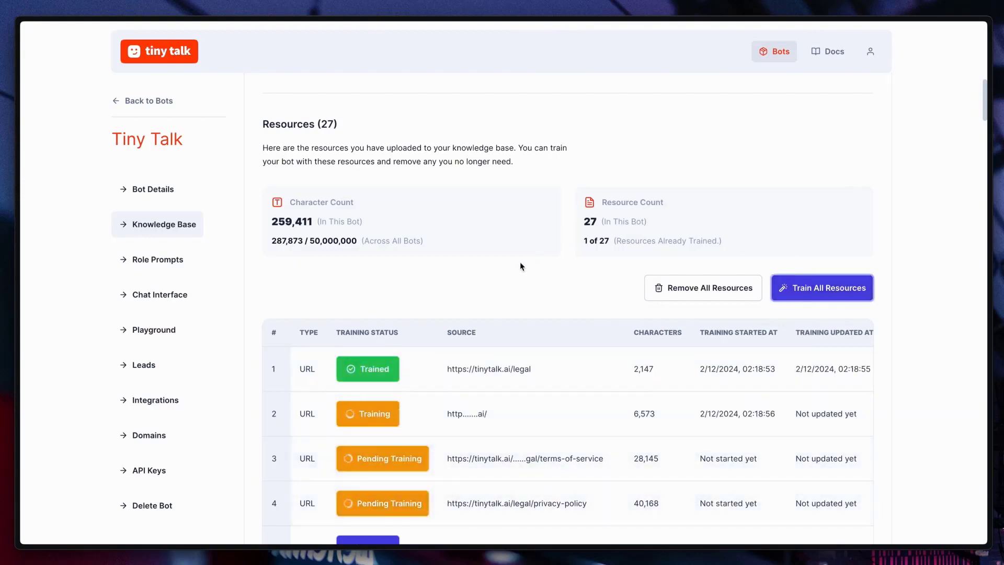
scroll(520, 262, "down", 10)
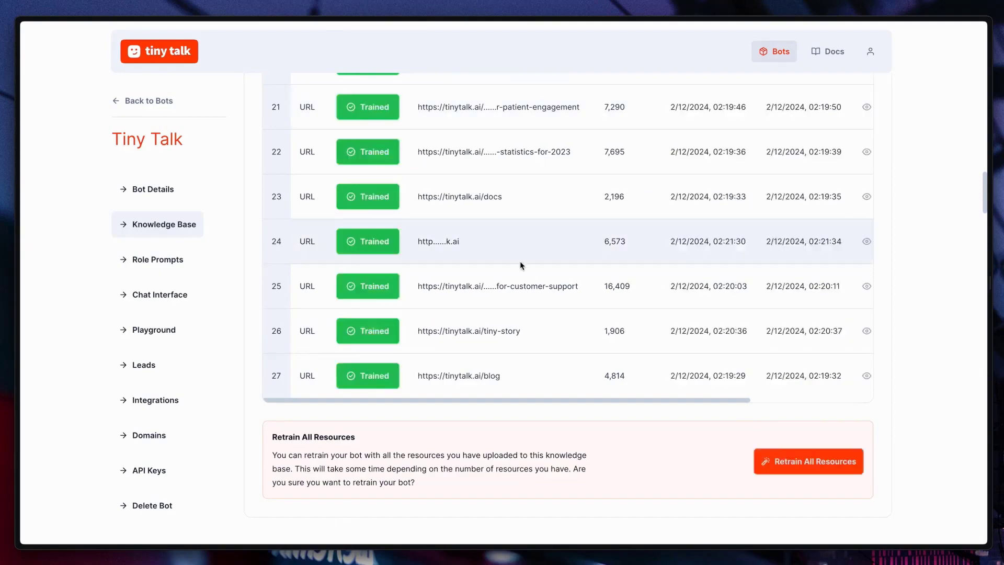
Test the Tiny Talk bot in the Playground with the Tiny Talk? and Use Cases? suggested messages.
left_click(166, 331)
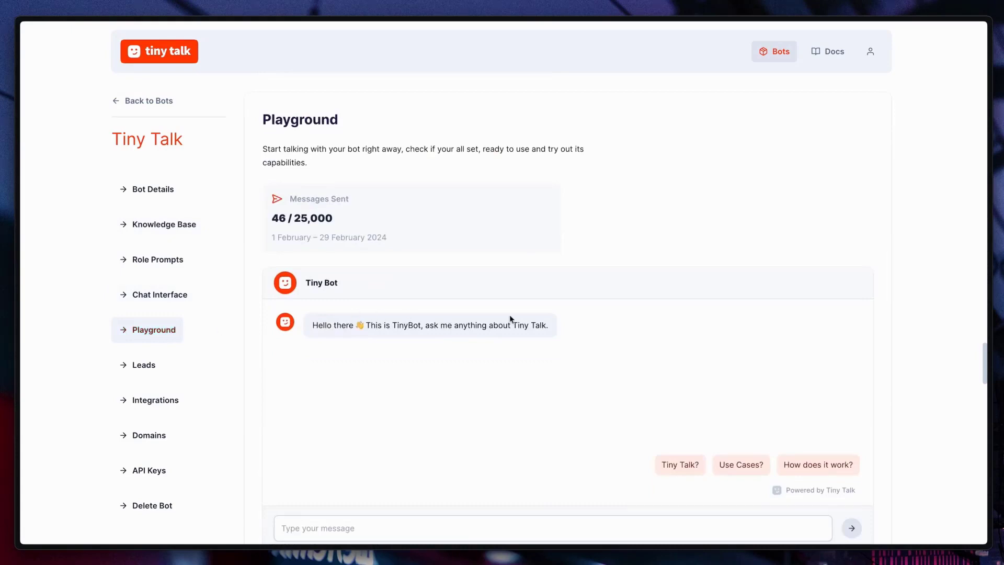
scroll(614, 351, "down", 1)
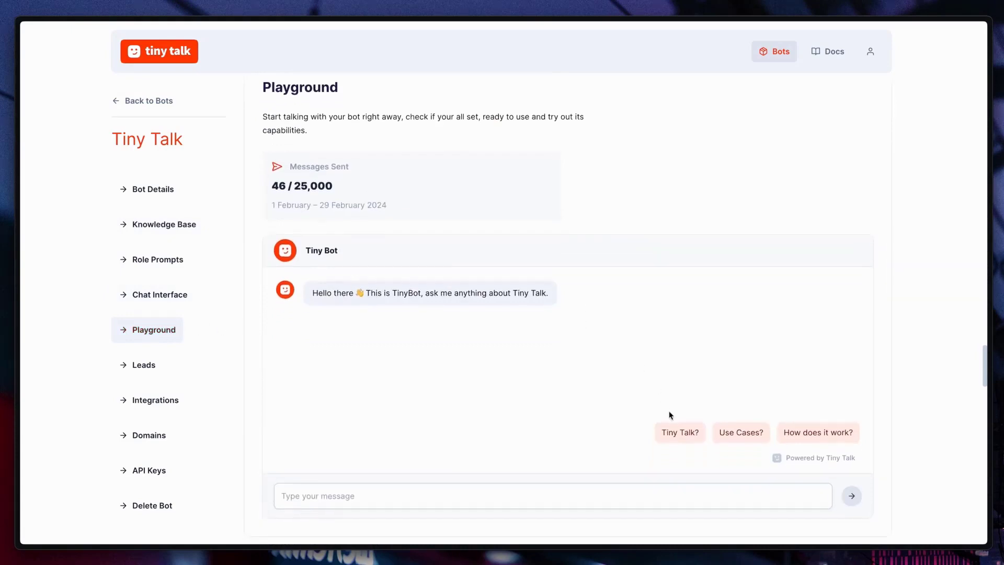
left_click(680, 432)
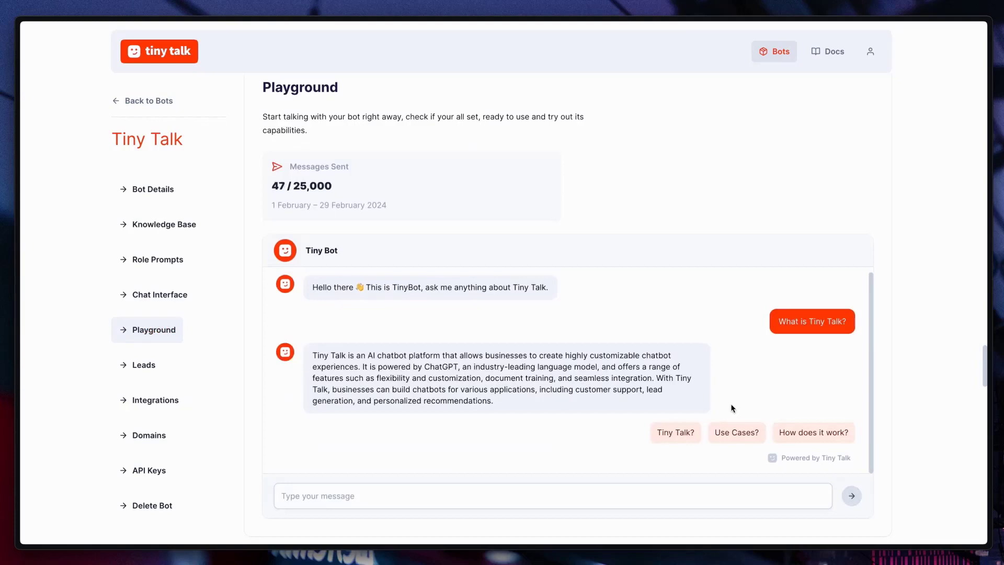
left_click(744, 429)
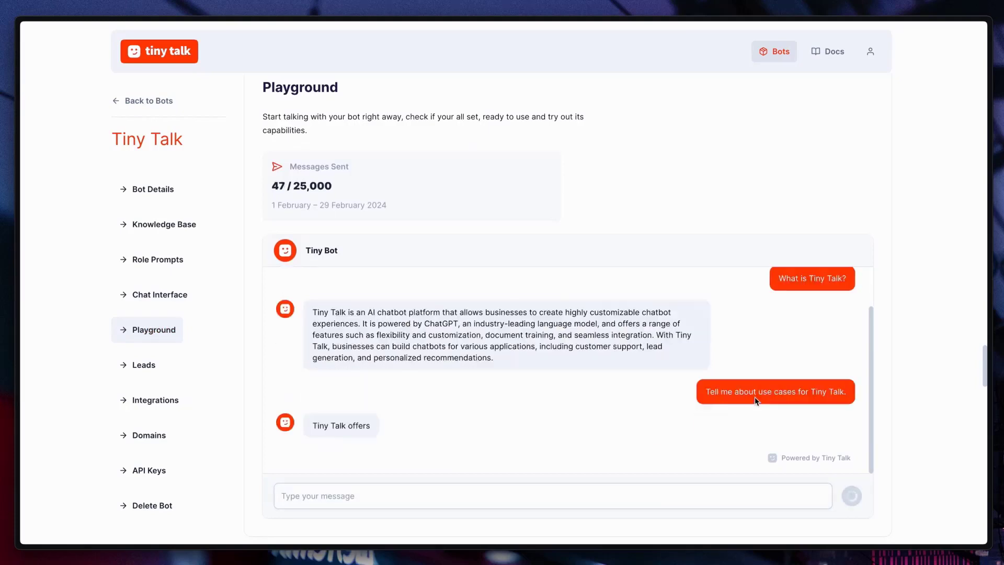